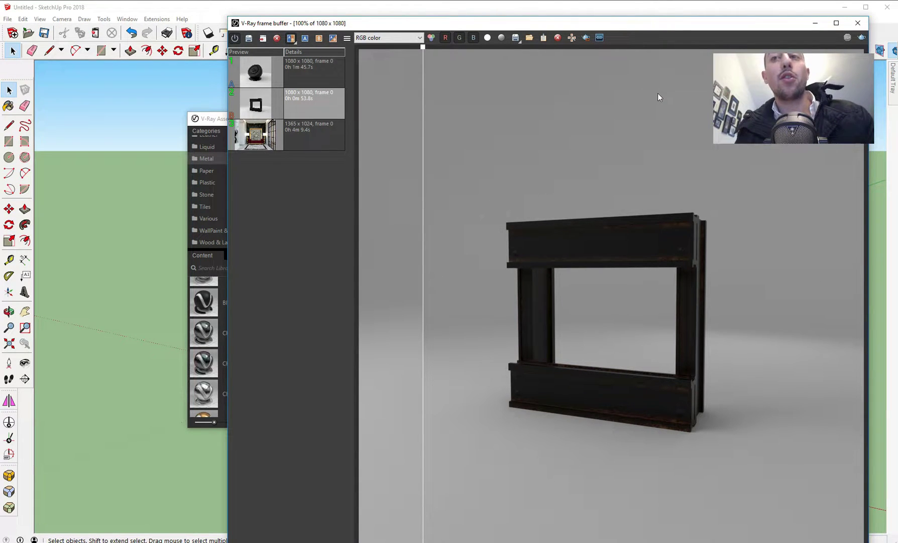
Step: Examine the rusty edges of the rendered metal frame in the V-Ray frame buffer, shift the comparison divider, and put the buffer away
scroll(688, 234, up, 2)
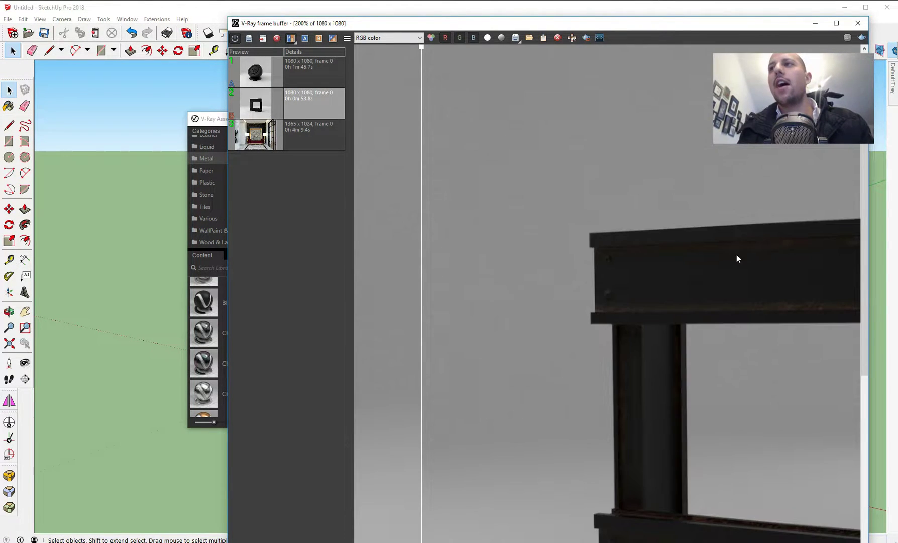
scroll(757, 282, up, 2)
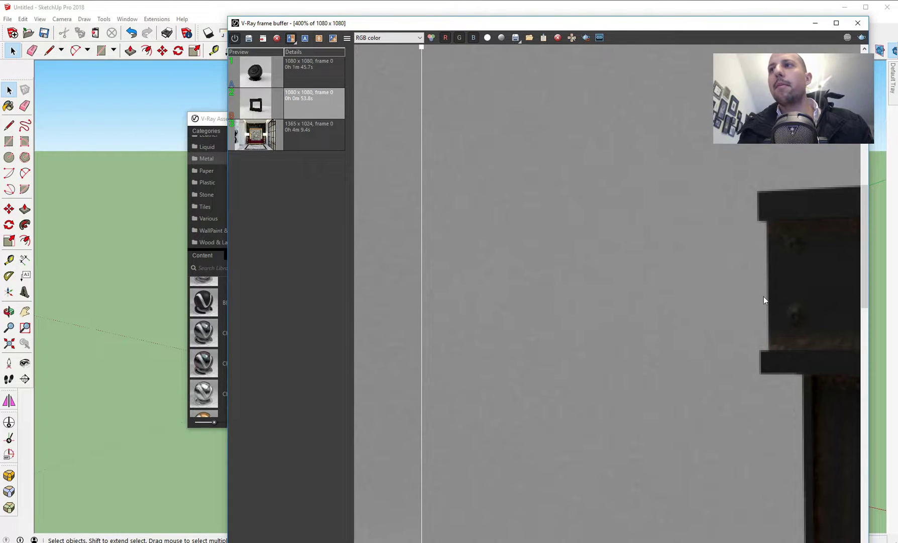
middle_drag(728, 281, 358, 281)
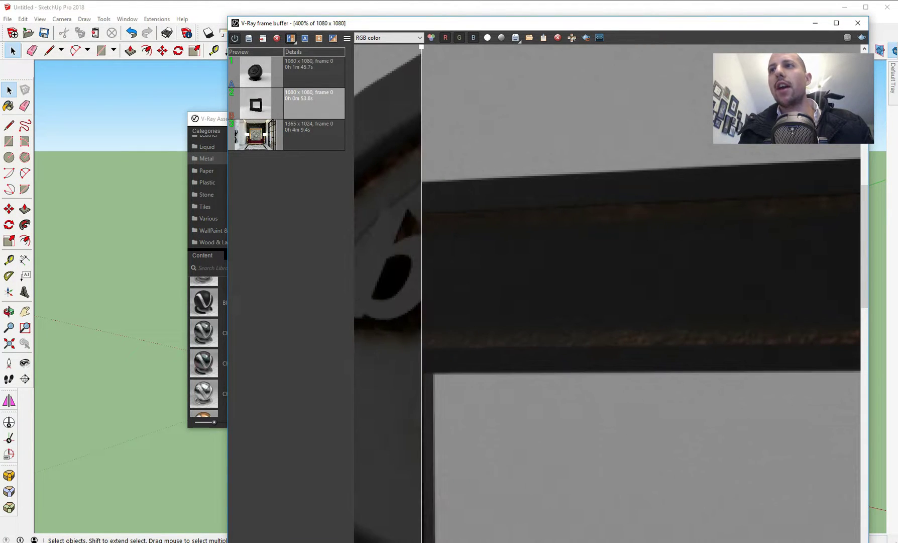
scroll(503, 226, down, 4)
scroll(505, 225, down, 2)
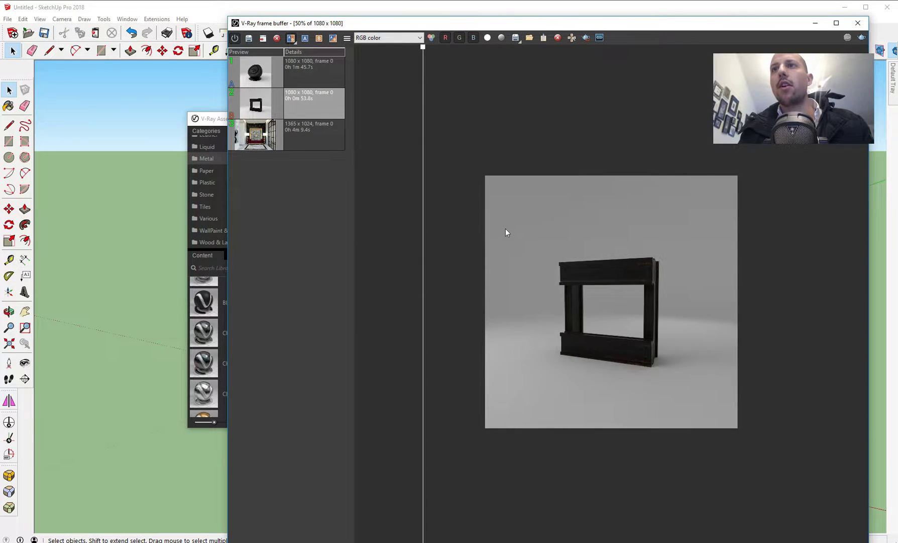
scroll(621, 286, up, 2)
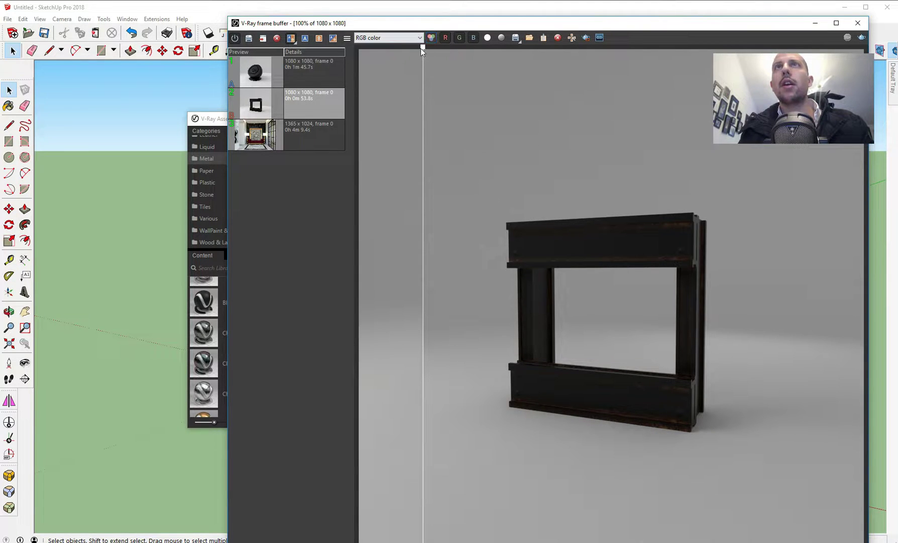
drag(422, 47, 427, 160)
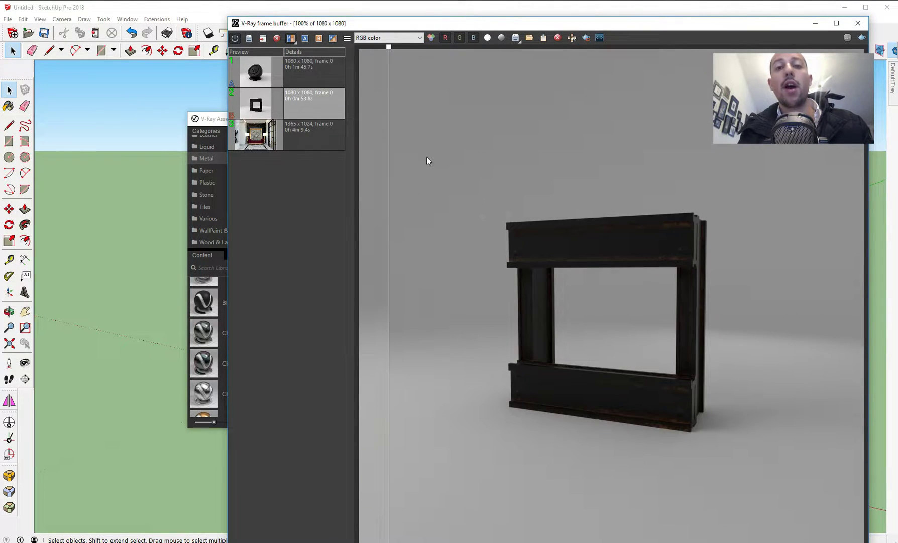
click(815, 23)
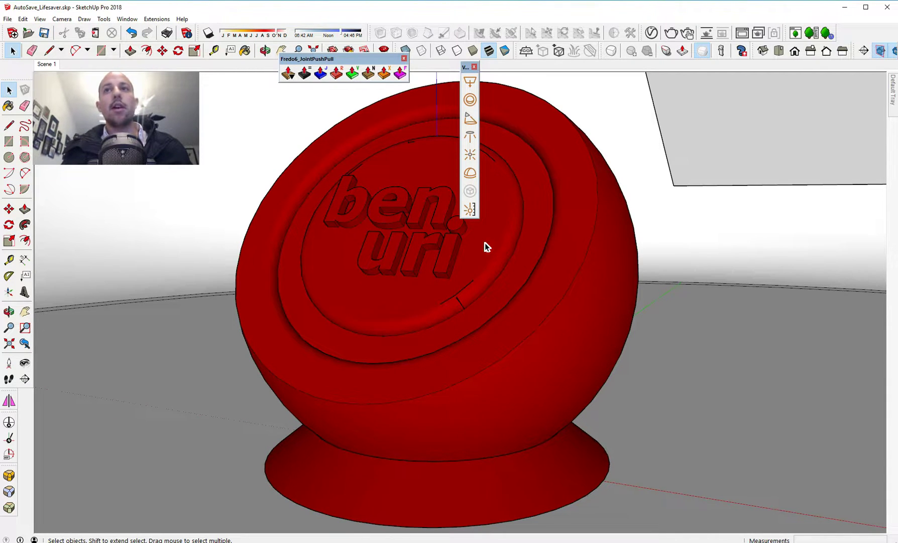
Step: Assign a Dirt texture to the diffuse slot of the Color A07 material
mouse_move(894, 99)
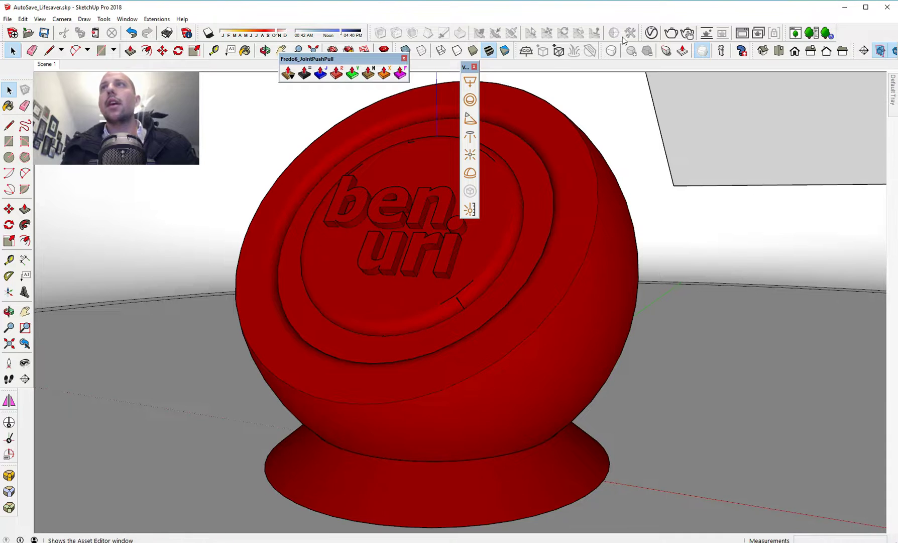
click(651, 33)
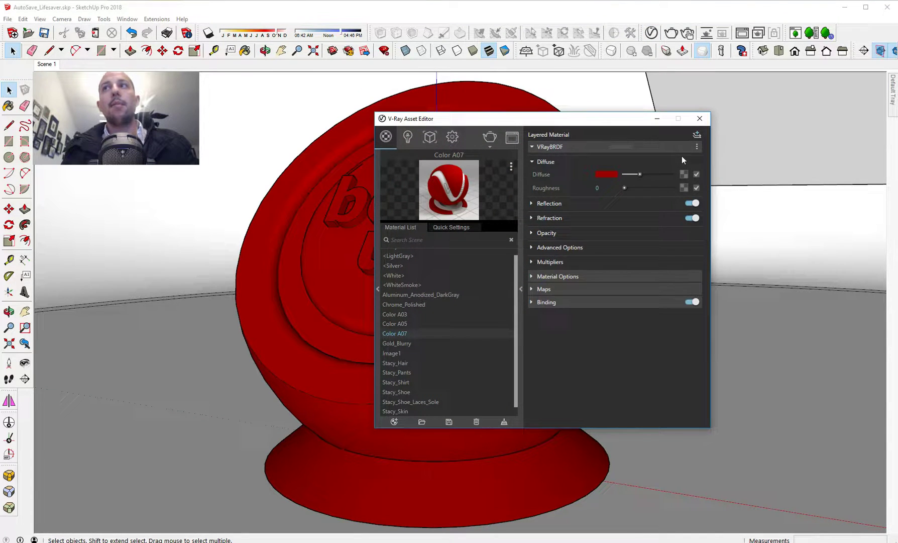
click(684, 174)
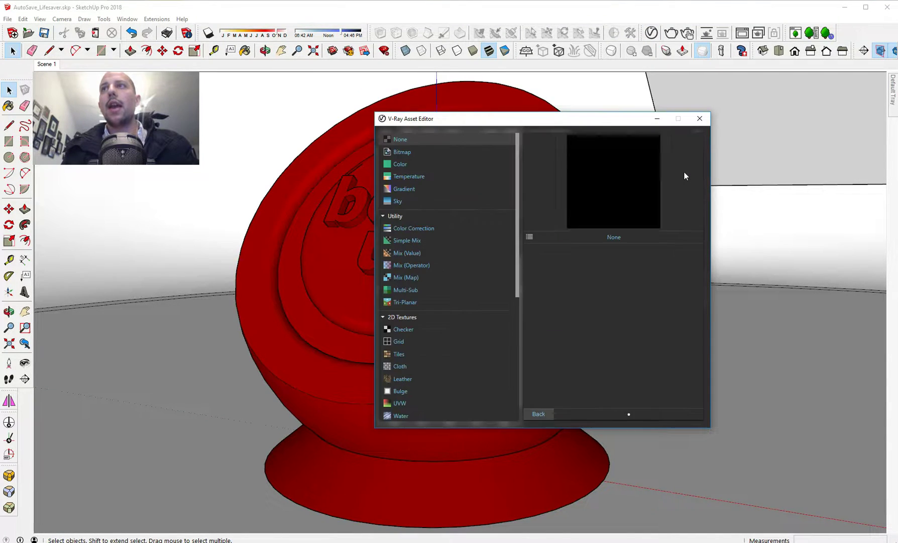
scroll(422, 306, down, 5)
scroll(428, 335, down, 3)
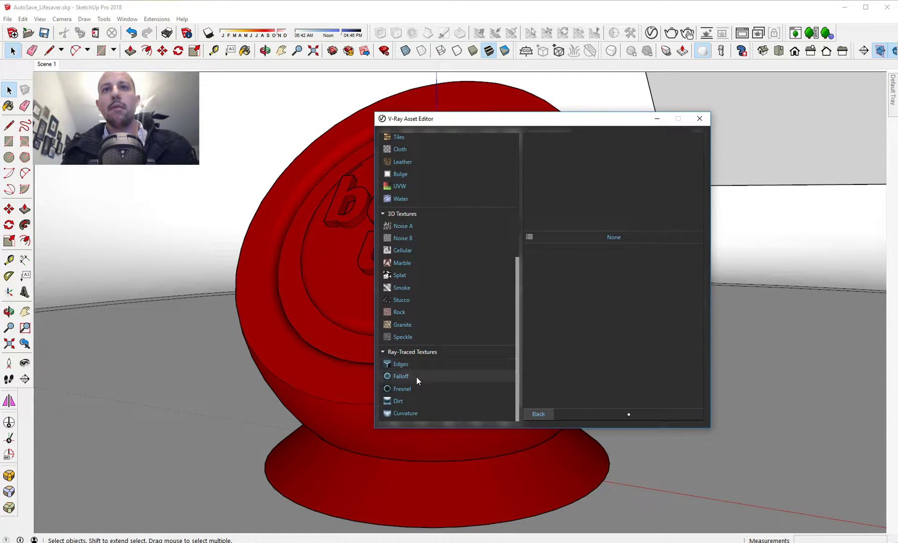
click(411, 400)
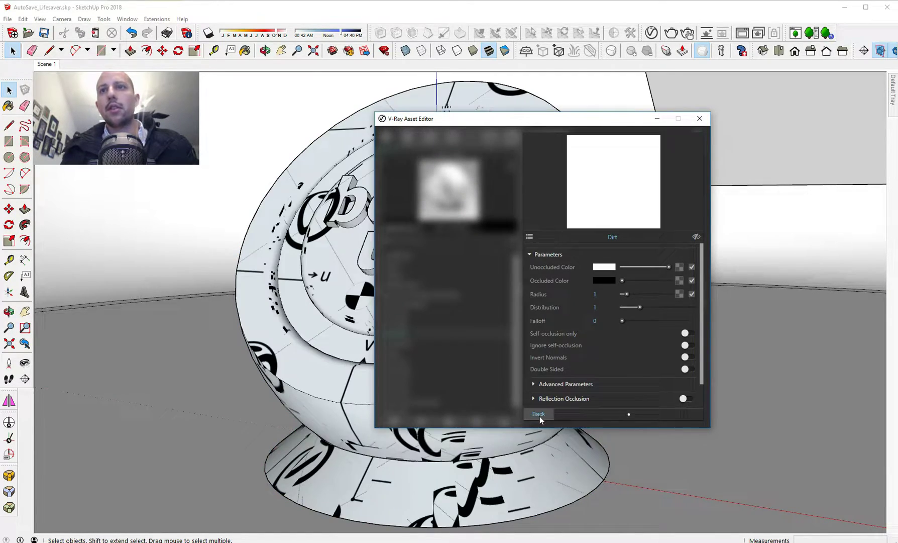
click(539, 414)
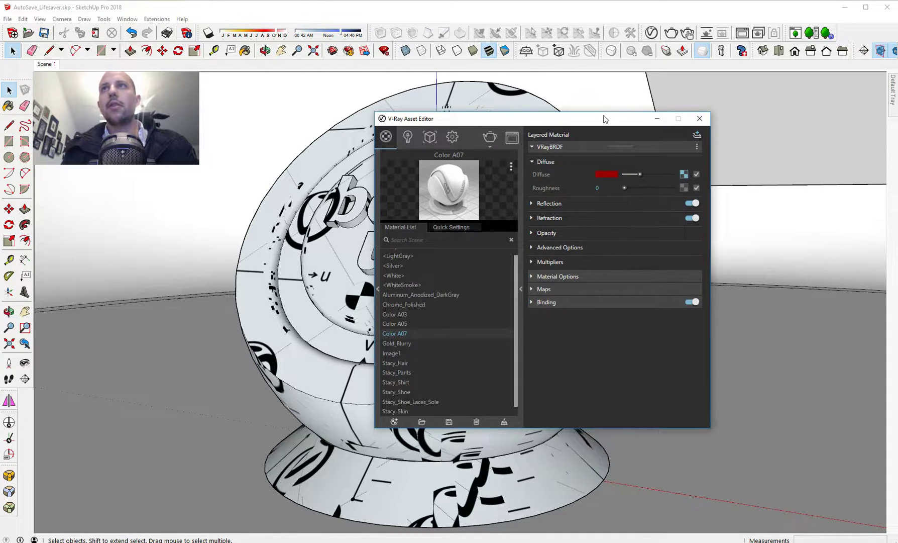
Step: Apply V-Ray's Tri-Planar projection (World) to the faces of the material ball
drag(605, 119, 808, 116)
click(491, 241)
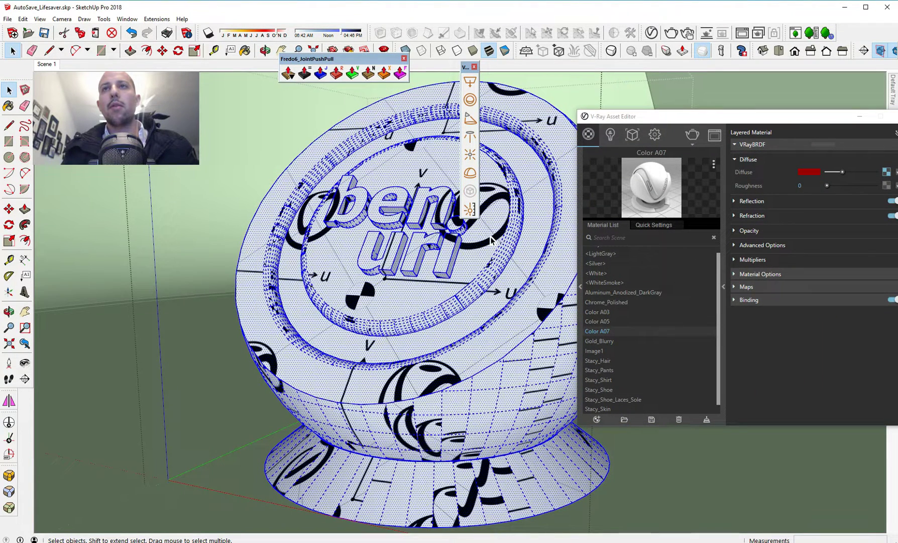
right_click(483, 237)
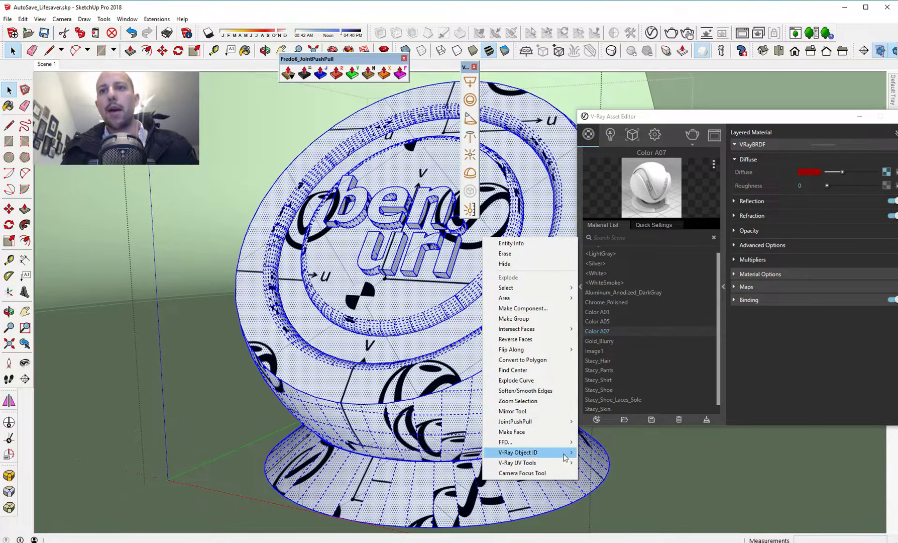
mouse_move(566, 462)
click(598, 463)
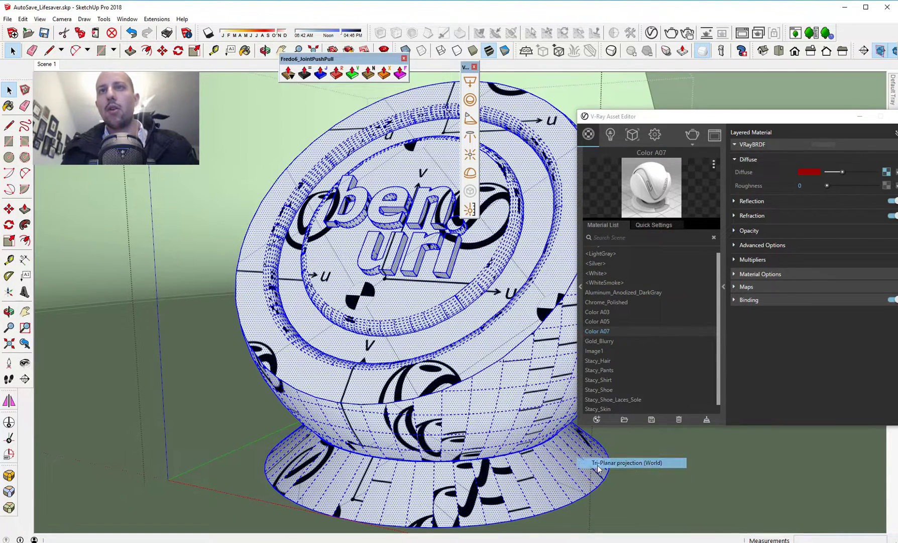
Step: Try the Tri-Planar projection (Fit) on the selected ball and switch back to the Tri-Planar projection (World)
right_click(435, 294)
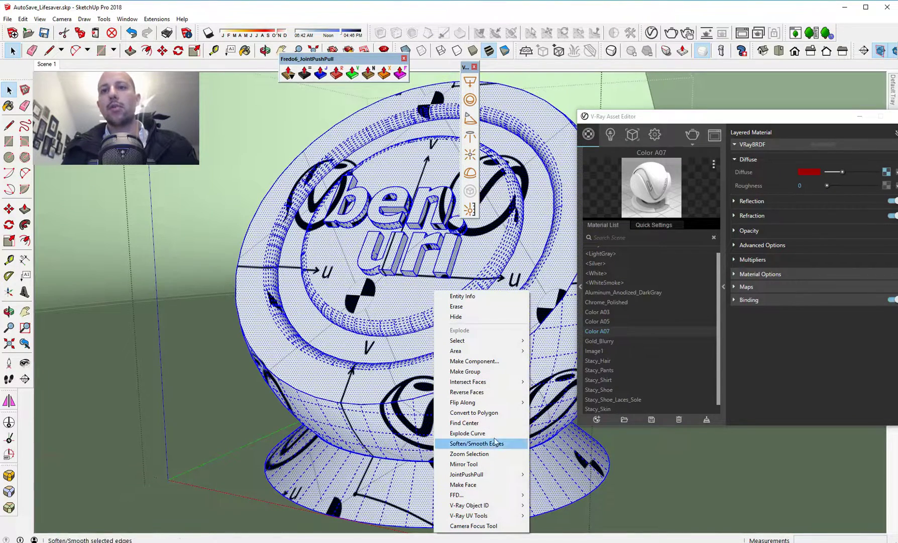
mouse_move(509, 507)
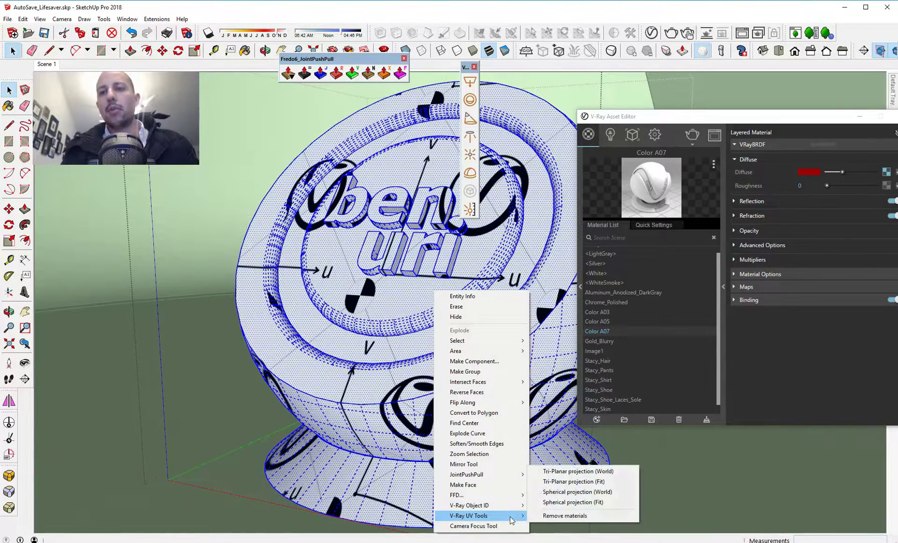
click(572, 481)
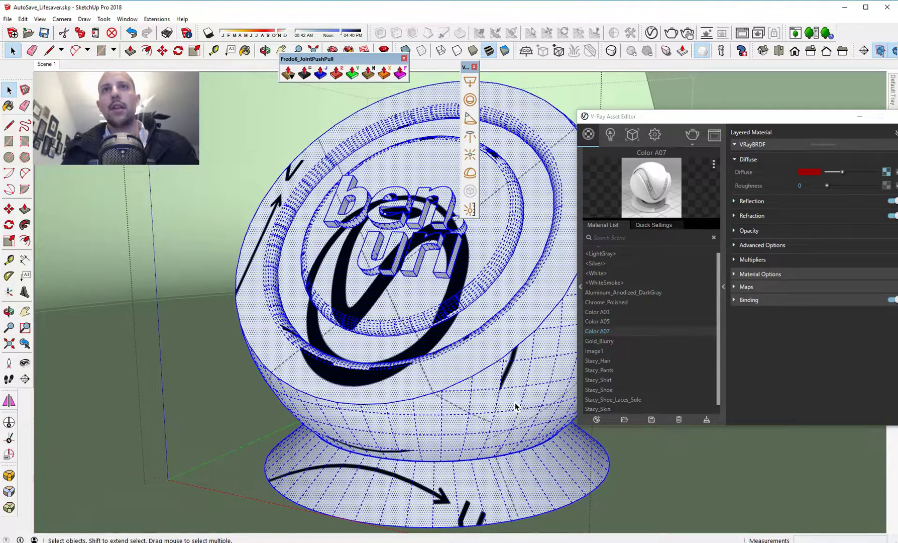
right_click(444, 331)
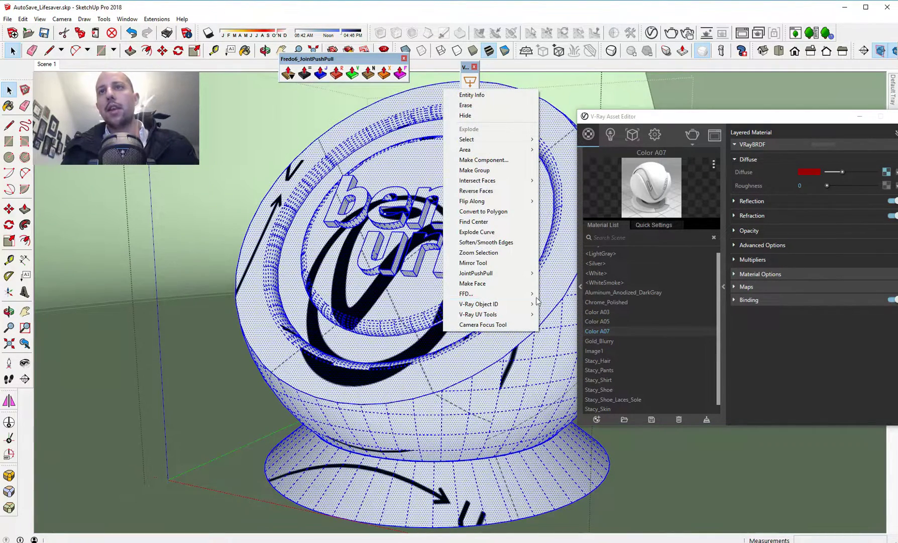
mouse_move(529, 305)
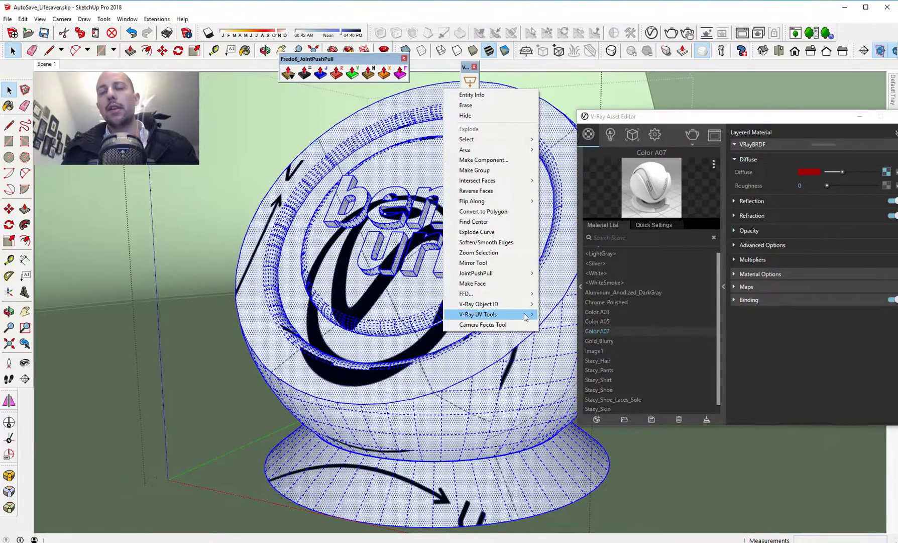
click(556, 315)
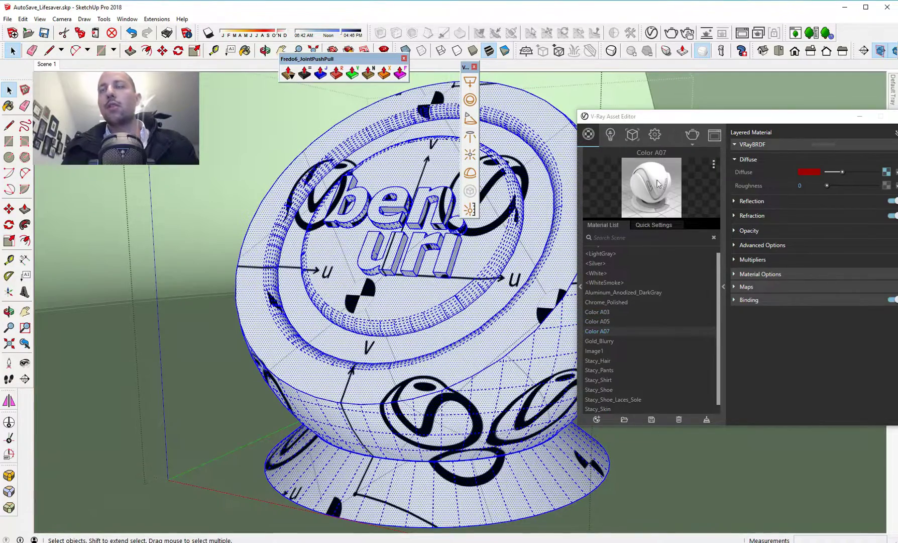
Step: Set the texture width of the Color A07 material to 30 inches in SketchUp's material settings and deselect the ball
drag(653, 116, 229, 133)
click(895, 100)
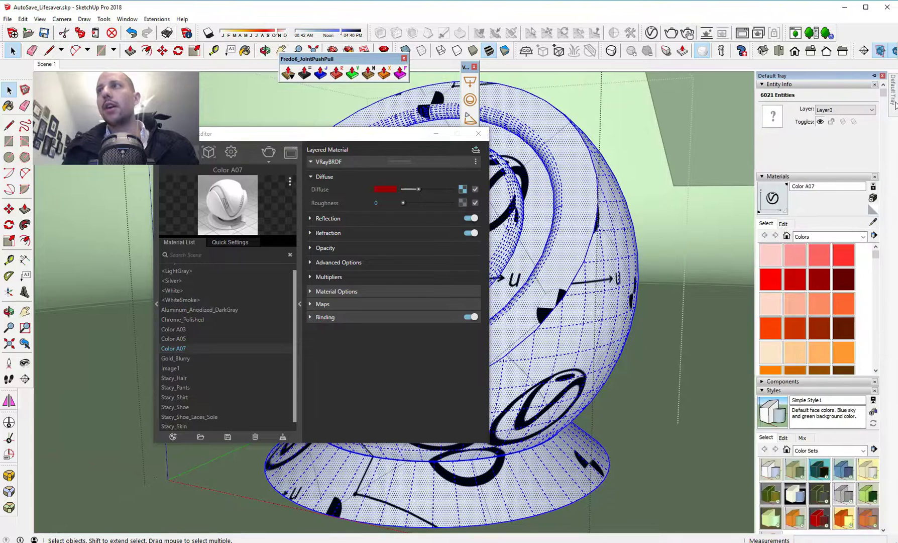
click(785, 224)
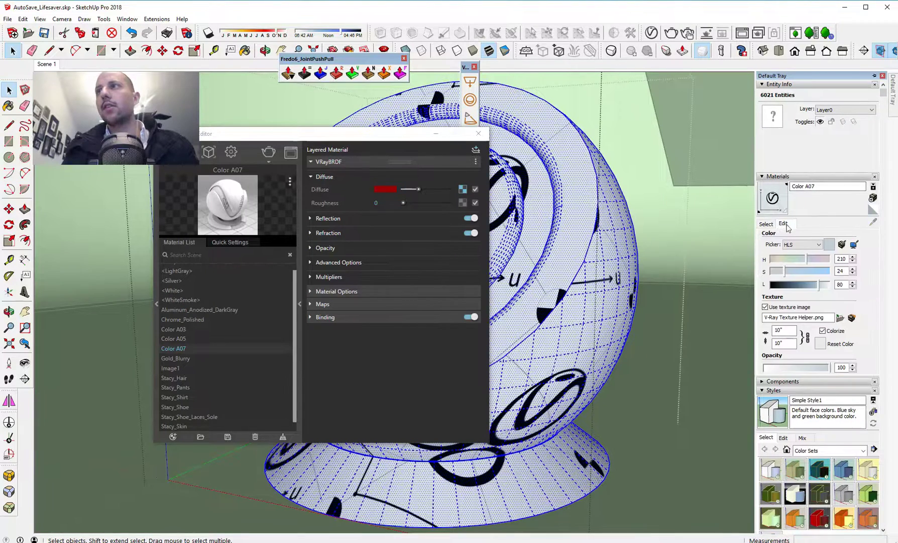
double_click(778, 330)
text(30)
key(Return)
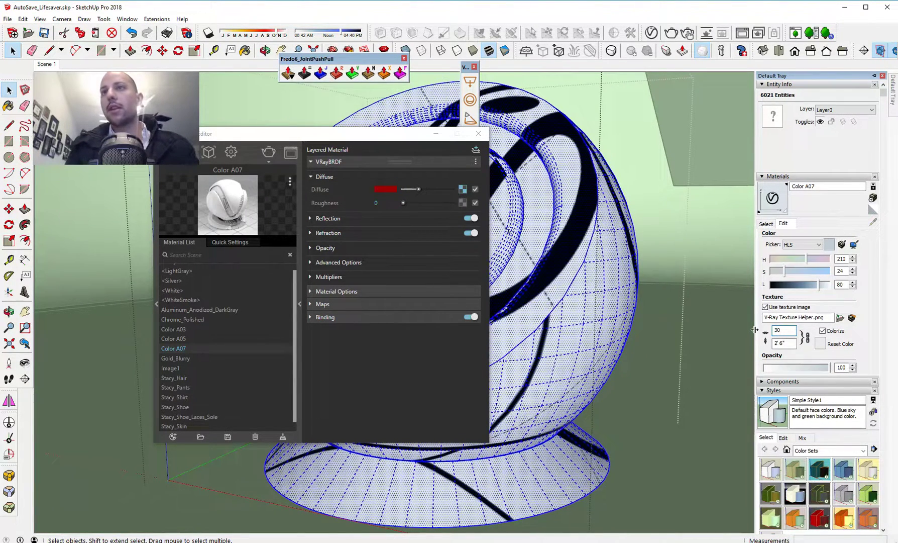
click(688, 193)
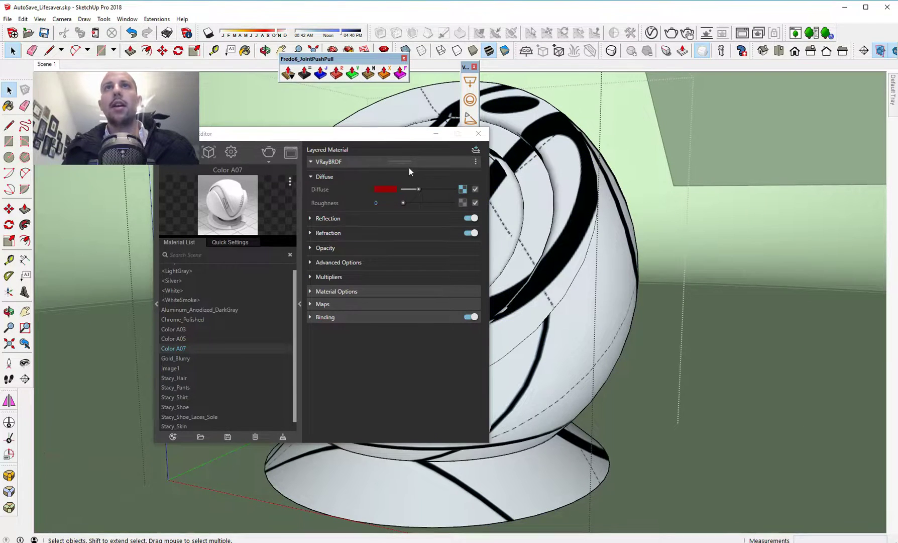
Step: Brighten the Color A07 diffuse colour to full red and darken the unoccluded colour of its Dirt texture to gray
click(340, 140)
drag(340, 143, 621, 111)
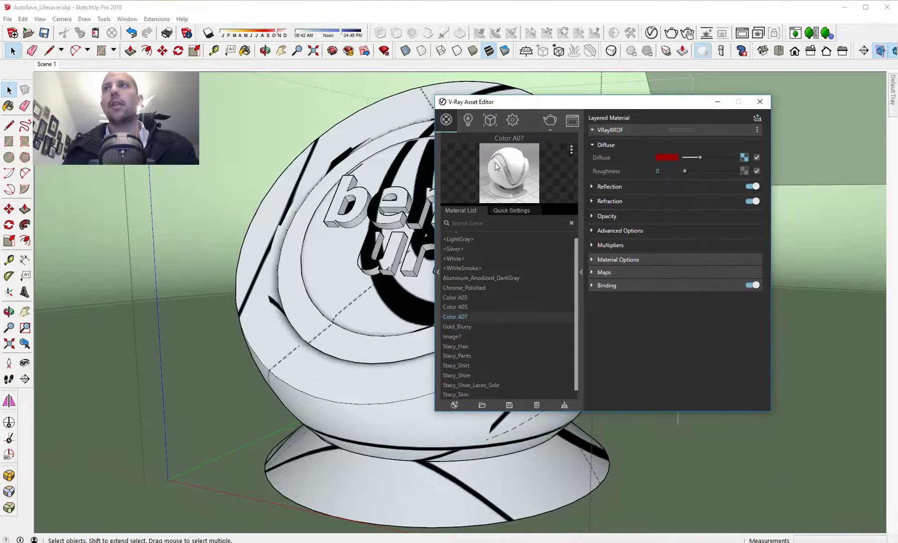
click(741, 157)
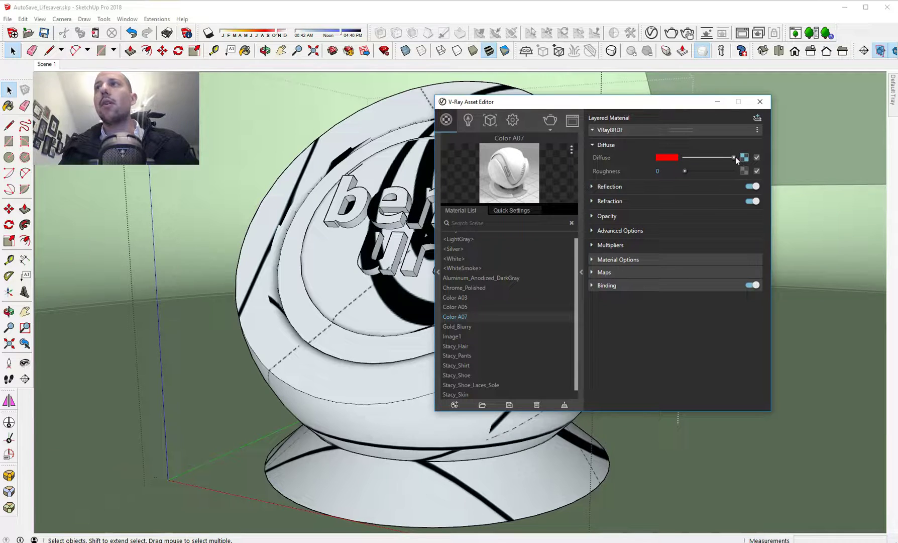
click(742, 157)
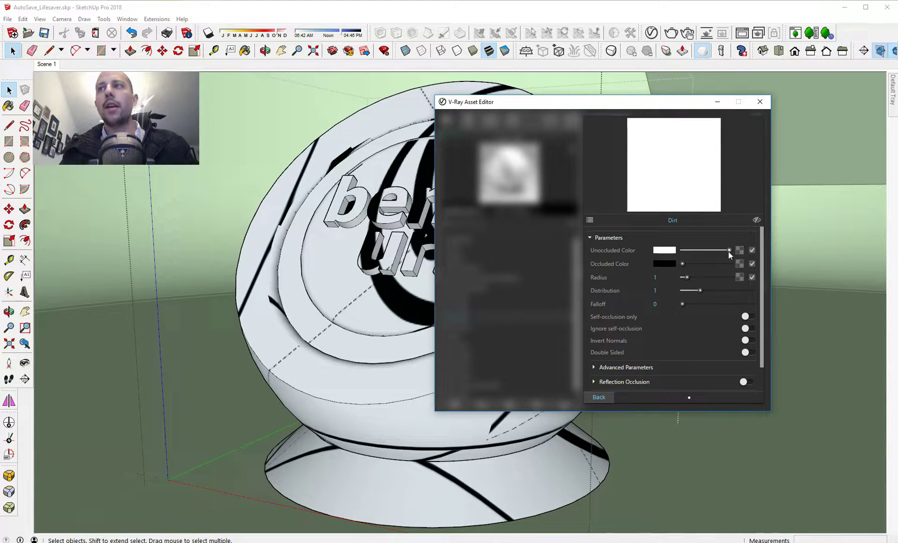
drag(728, 252, 702, 252)
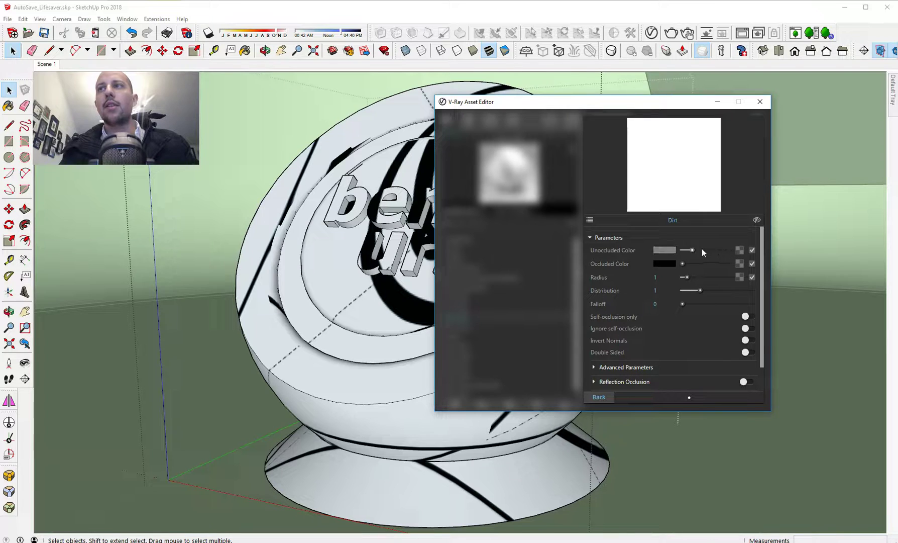
Step: Assign a Bitmap texture to the Dirt texture's occluded colour and start choosing its image file
click(740, 264)
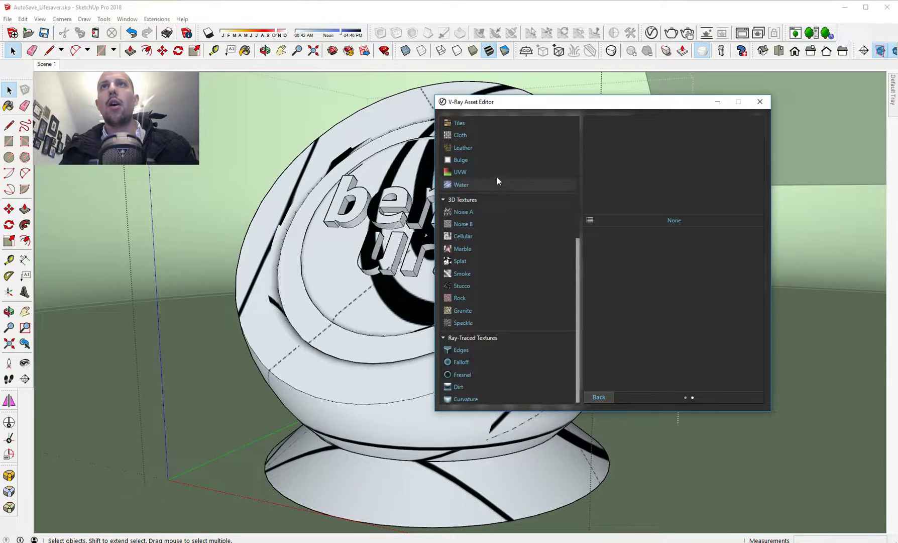
scroll(497, 177, up, 6)
click(470, 135)
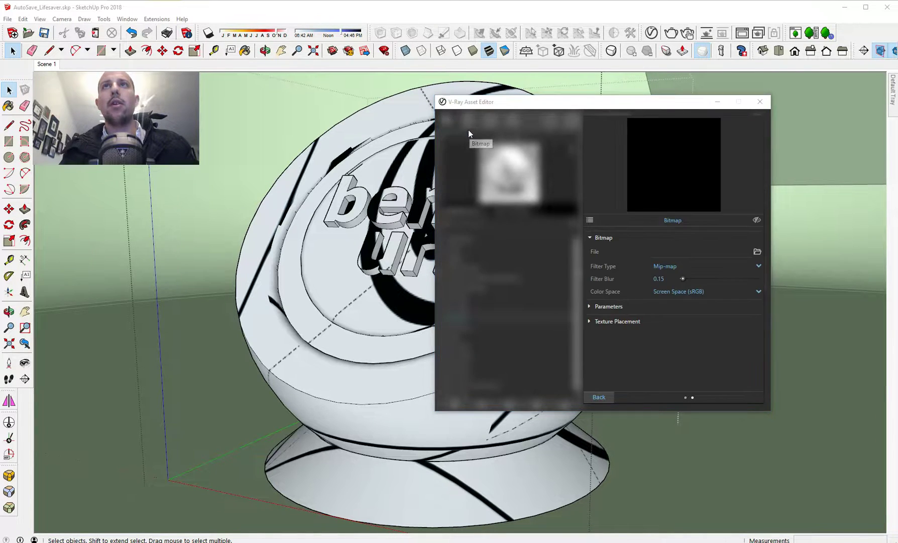
scroll(476, 227, up, 4)
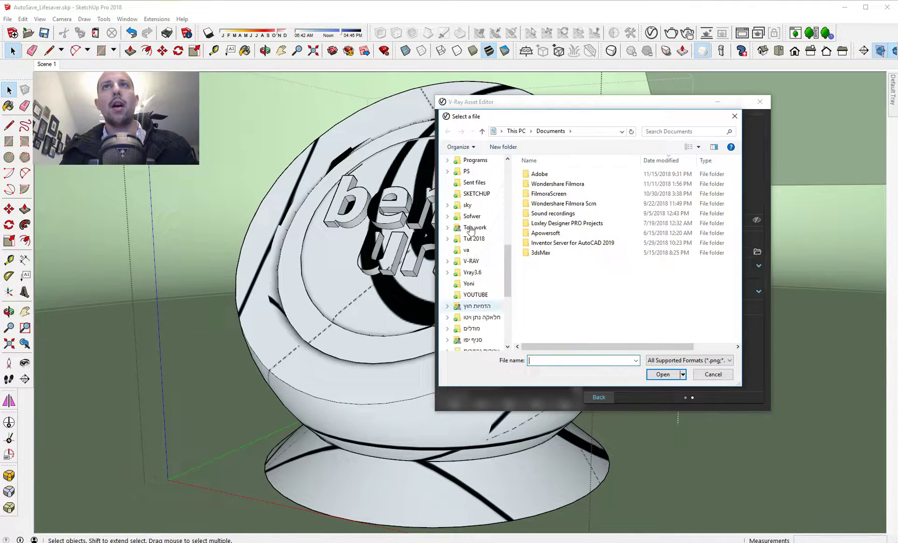
Step: Browse to the Matireals folder in Dropbox for the occluded colour's image
scroll(487, 183, up, 1)
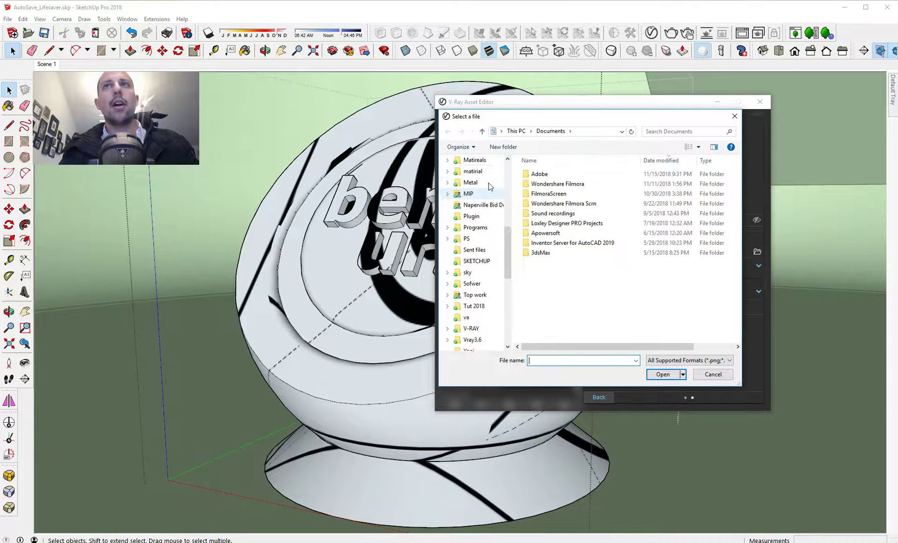
click(481, 172)
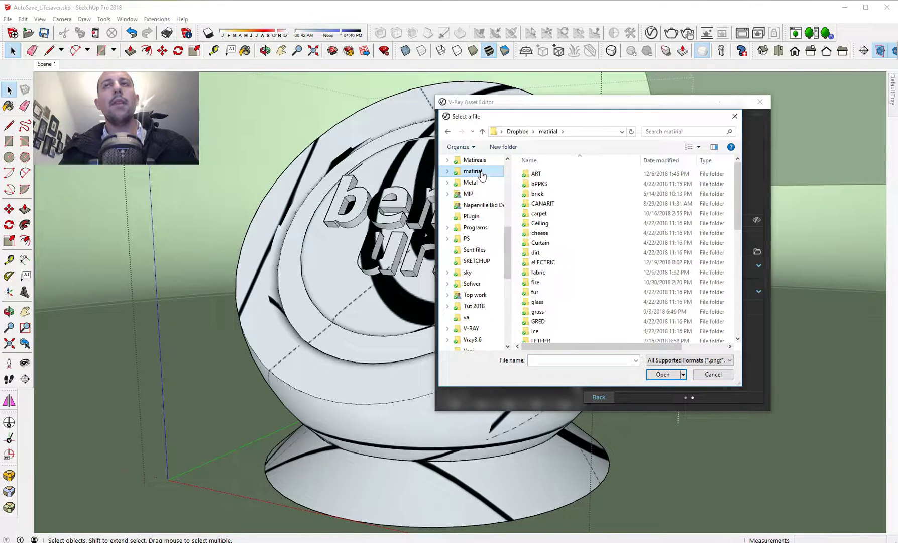
scroll(482, 173, down, 4)
click(475, 160)
scroll(484, 198, up, 3)
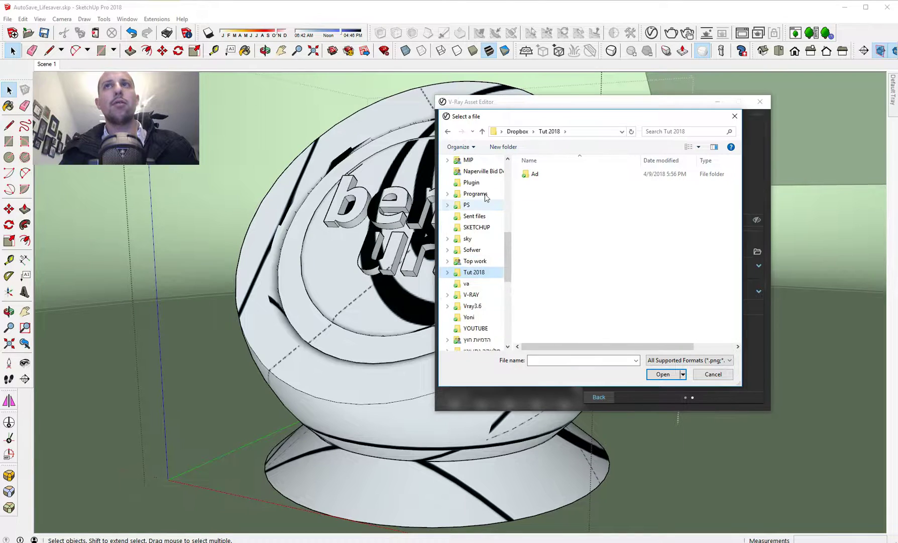
scroll(486, 197, up, 3)
click(475, 215)
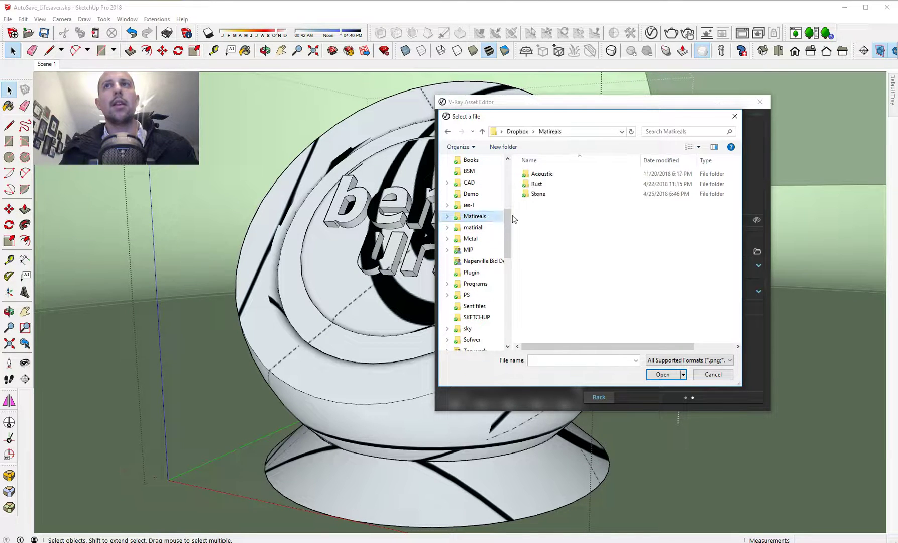
Step: Load RustPlain007_COL_VAR1_3K.jpg from the 3K subfolder of Rust > RustPlain007 into the occluded colour's bitmap
double_click(552, 184)
click(546, 177)
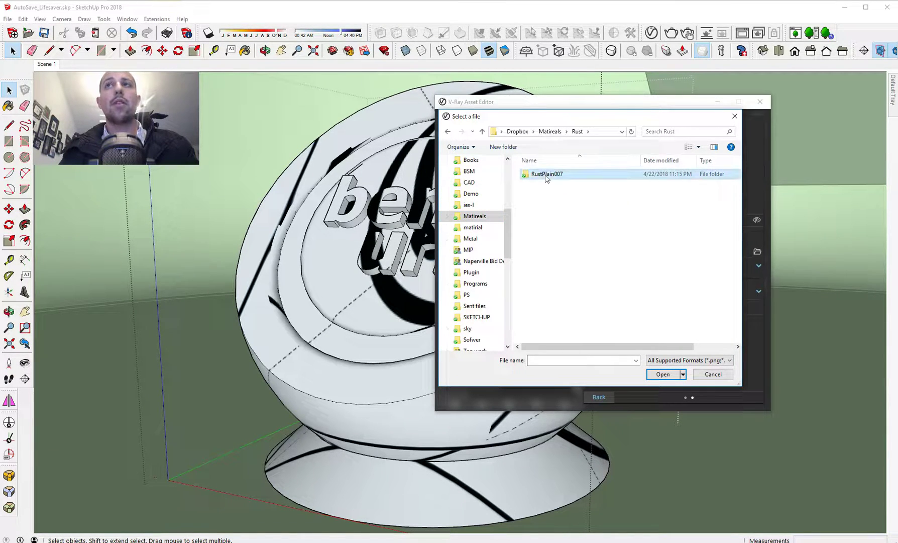
double_click(547, 175)
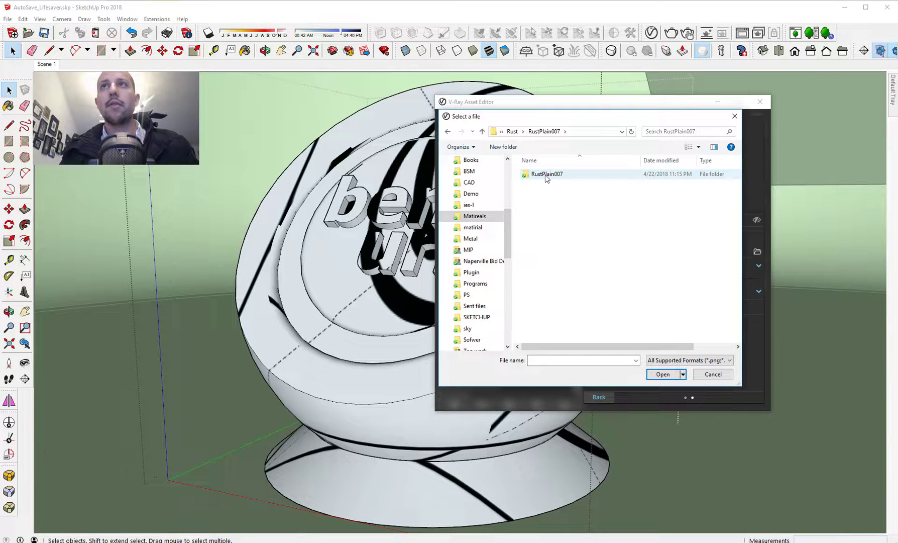
double_click(546, 175)
double_click(541, 173)
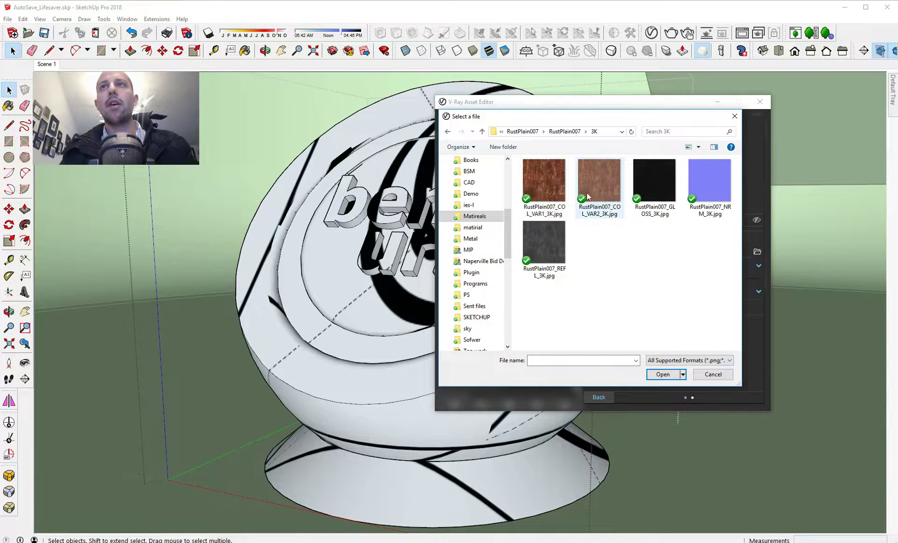
double_click(545, 181)
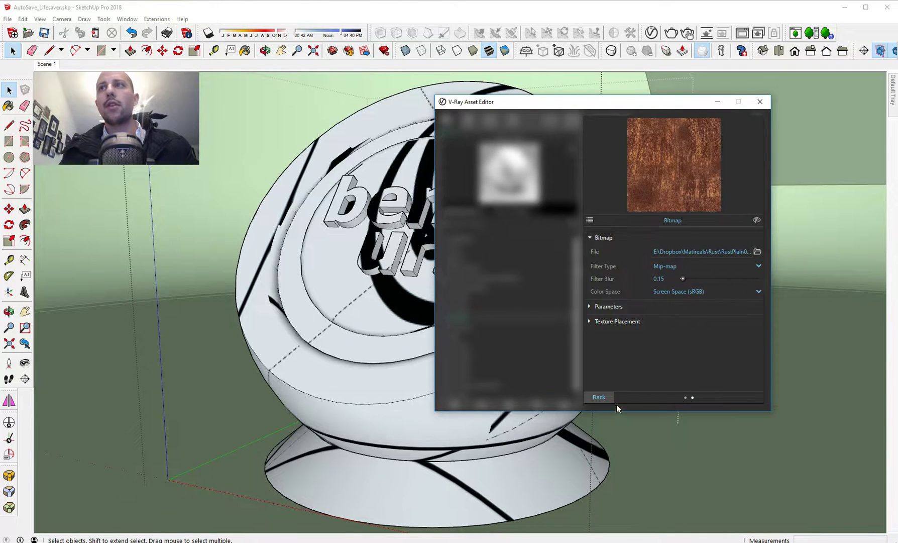
Step: Darken the Dirt texture's unoccluded colour to black, set its radius to 0.54 and return to the material settings
click(598, 396)
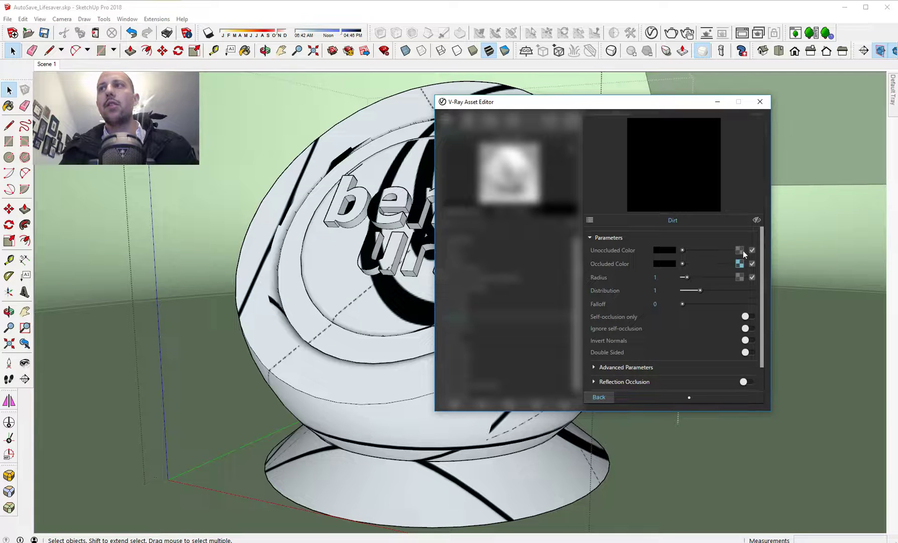
click(684, 277)
click(601, 397)
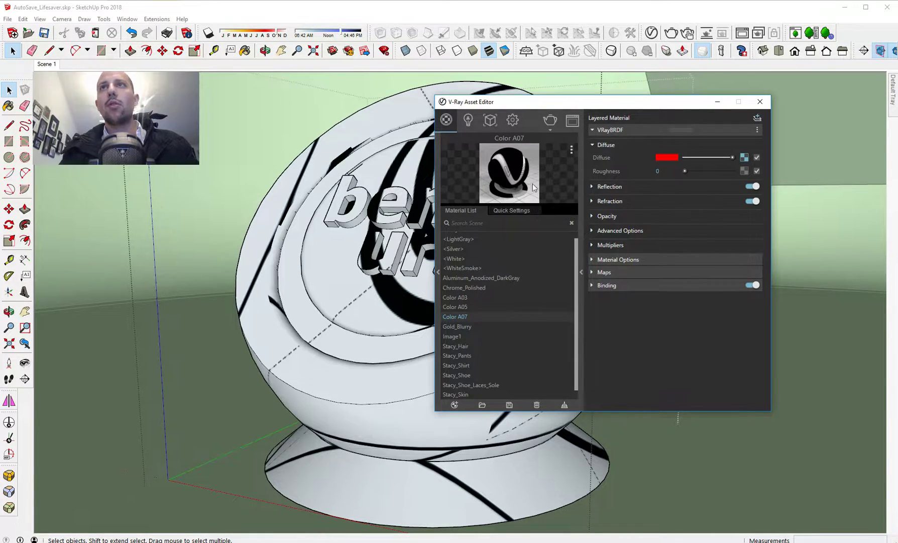
Step: Render the scene and examine how the rust spreads along the ball's rings and lettering
click(550, 120)
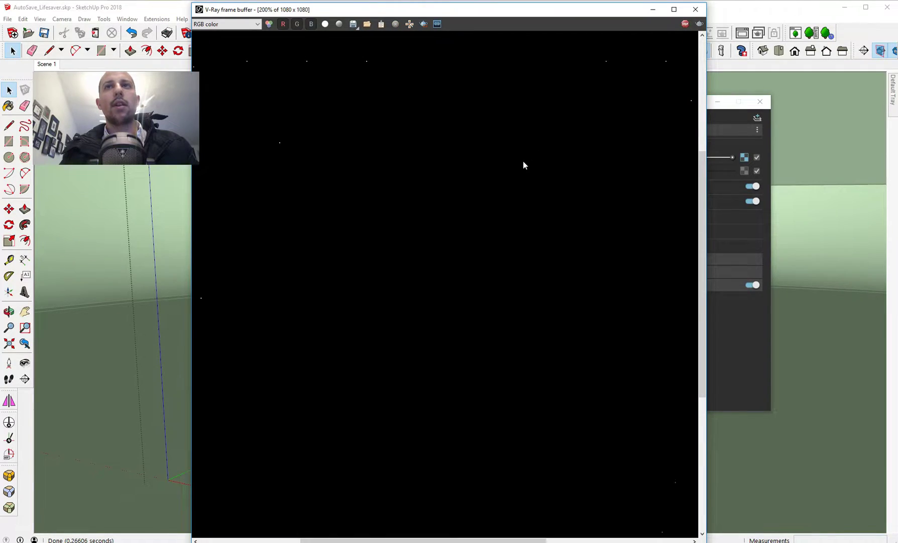
click(828, 199)
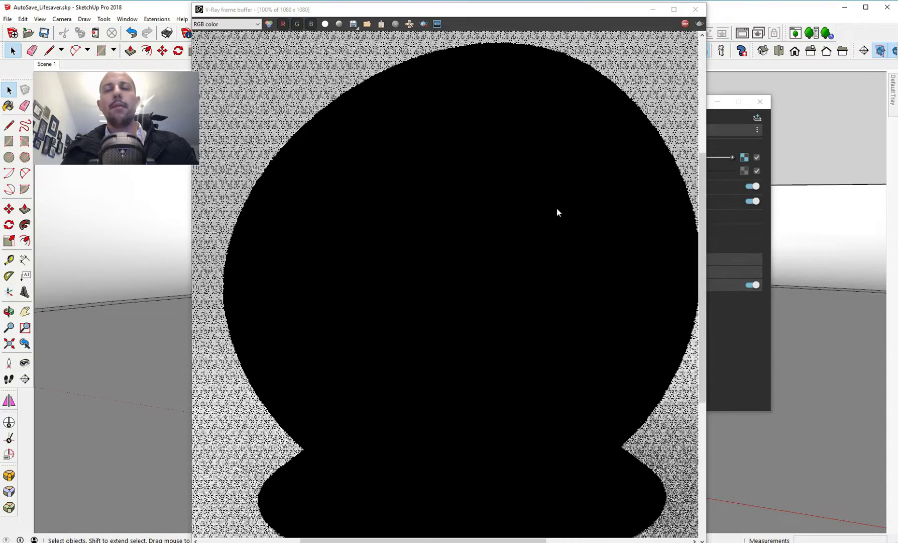
scroll(557, 208, down, 2)
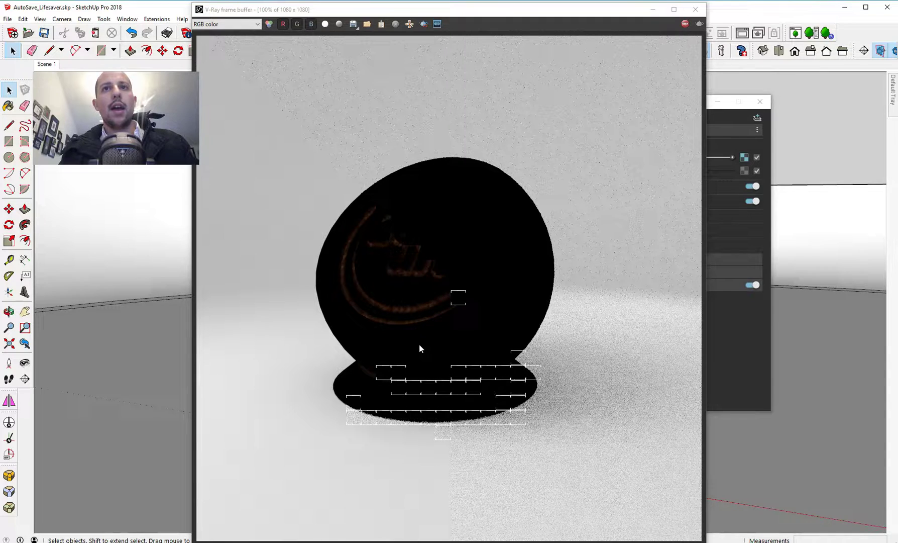
scroll(420, 348, up, 2)
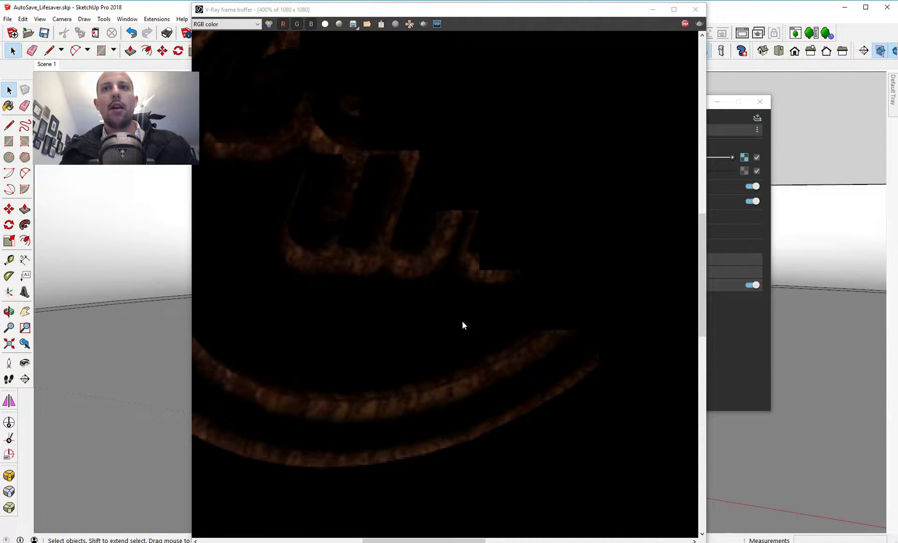
scroll(459, 331, down, 2)
scroll(376, 333, up, 1)
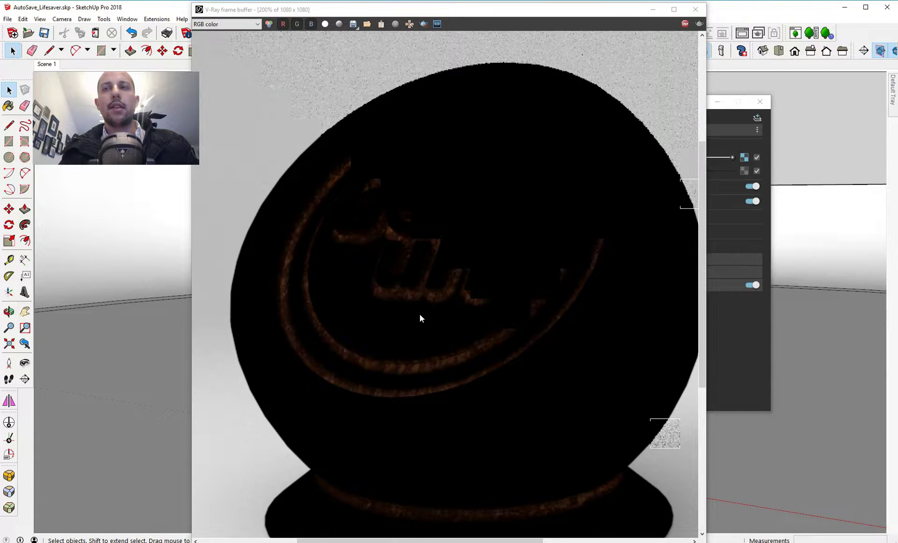
scroll(426, 327, down, 1)
scroll(456, 216, up, 1)
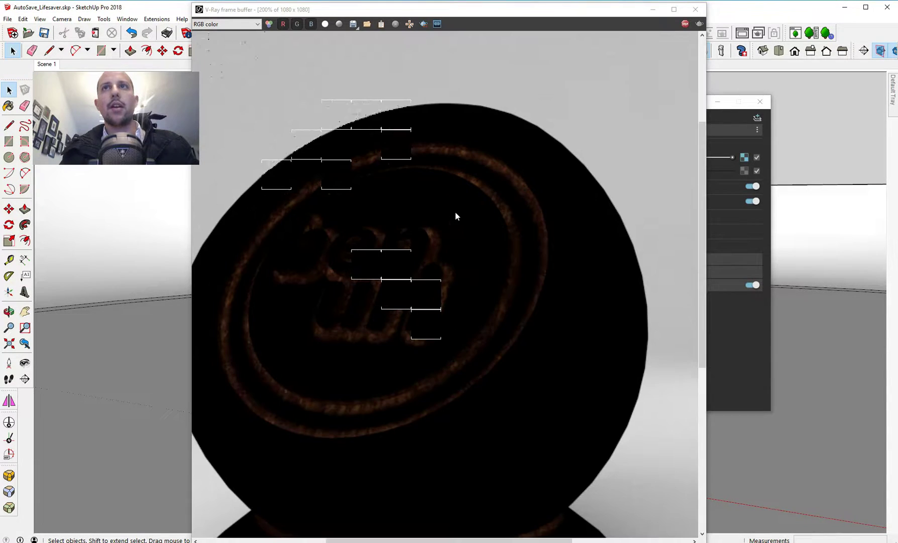
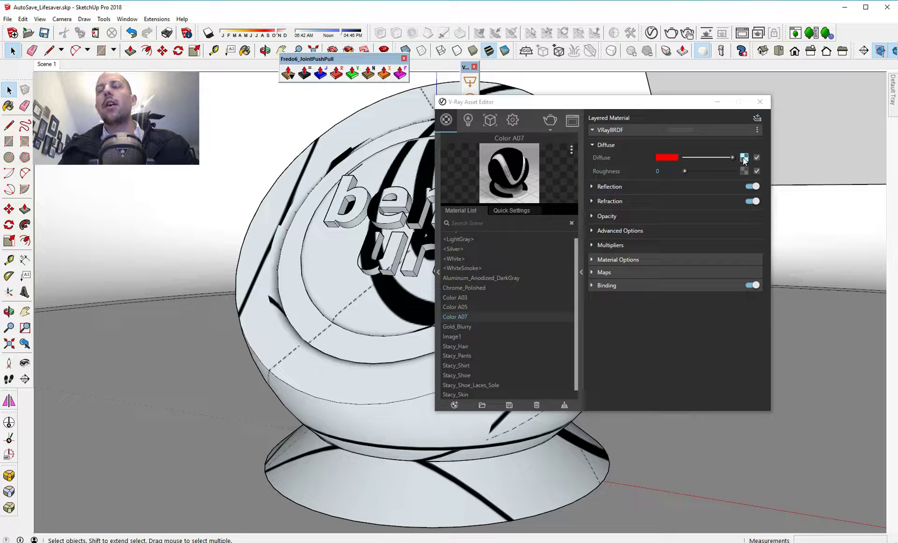
Step: Copy the diffuse Dirt texture, enable bump mapping for Color A07 and paste the texture into its bump map
right_click(744, 160)
click(723, 177)
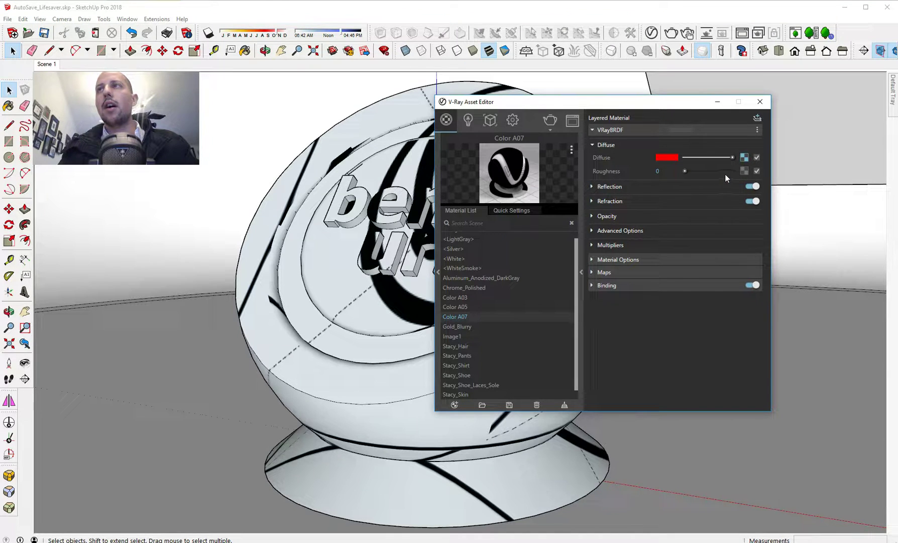
click(658, 272)
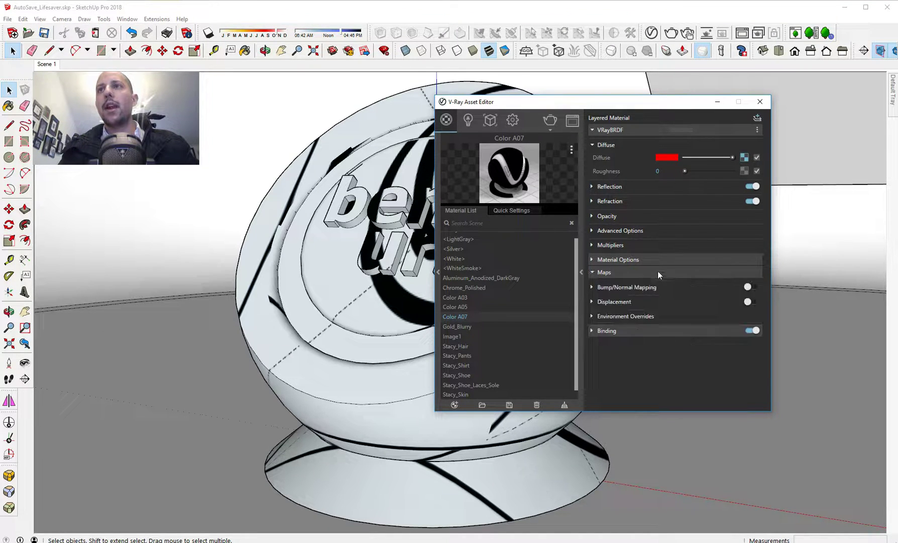
click(694, 289)
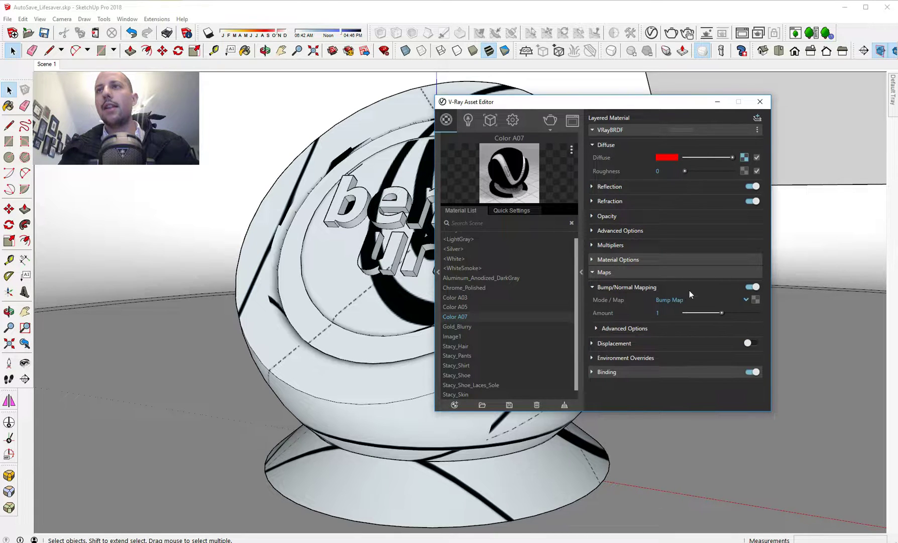
click(756, 300)
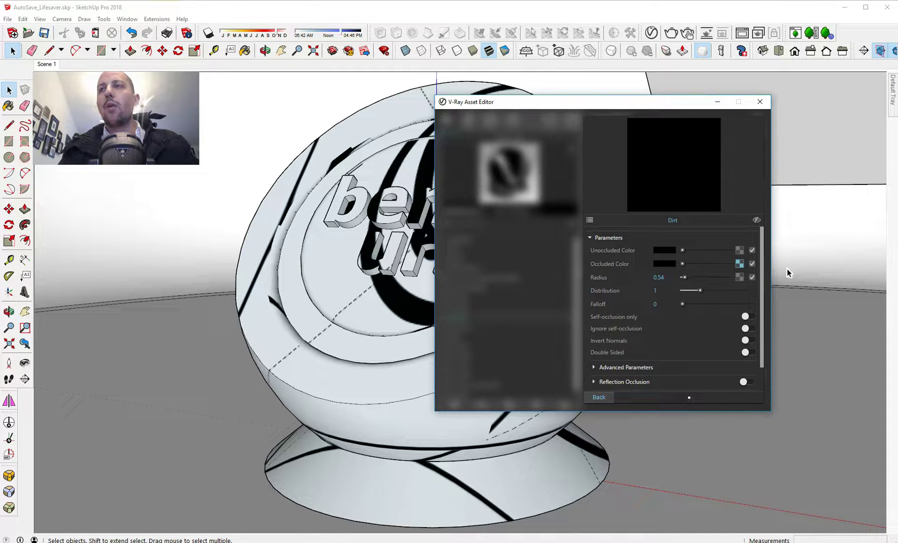
Step: Replace the occluded colour's bitmap in the bump Dirt texture with RustPlain007_NRM_3K.jpg
click(740, 264)
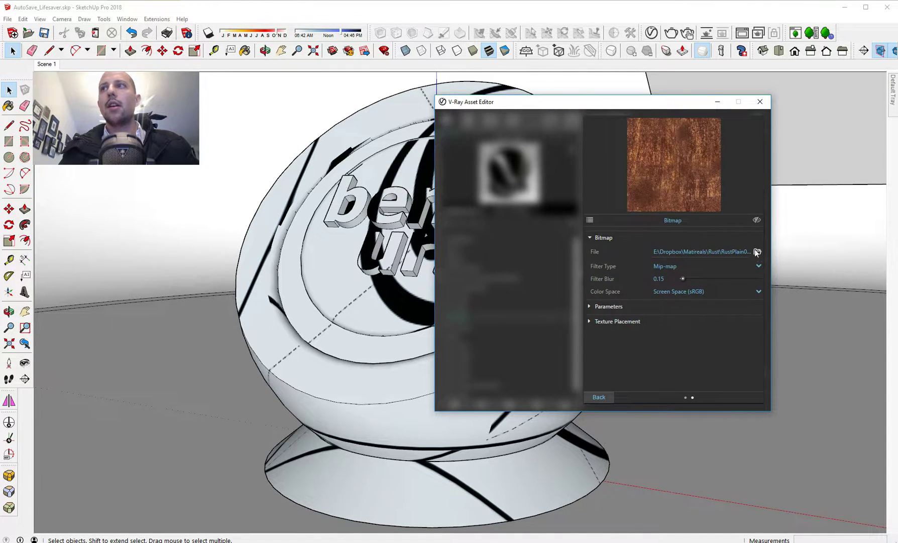
click(758, 252)
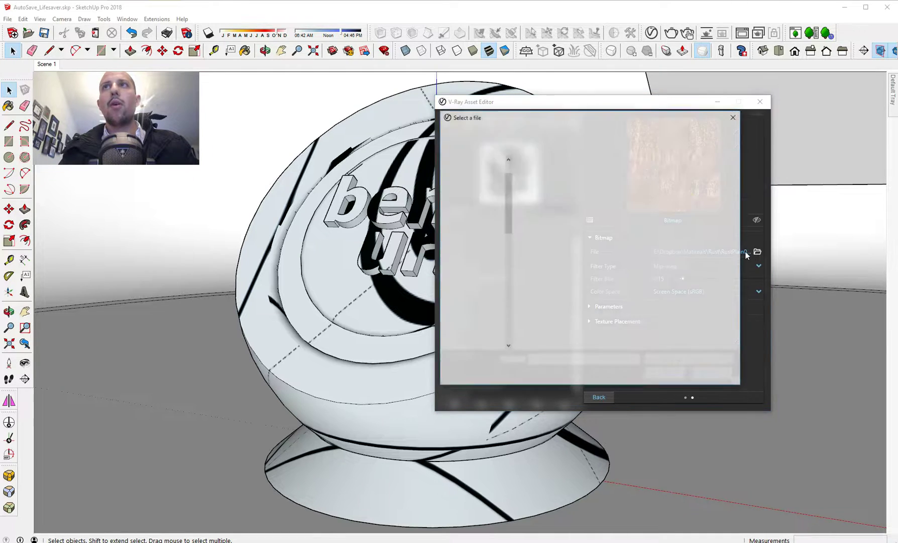
click(715, 184)
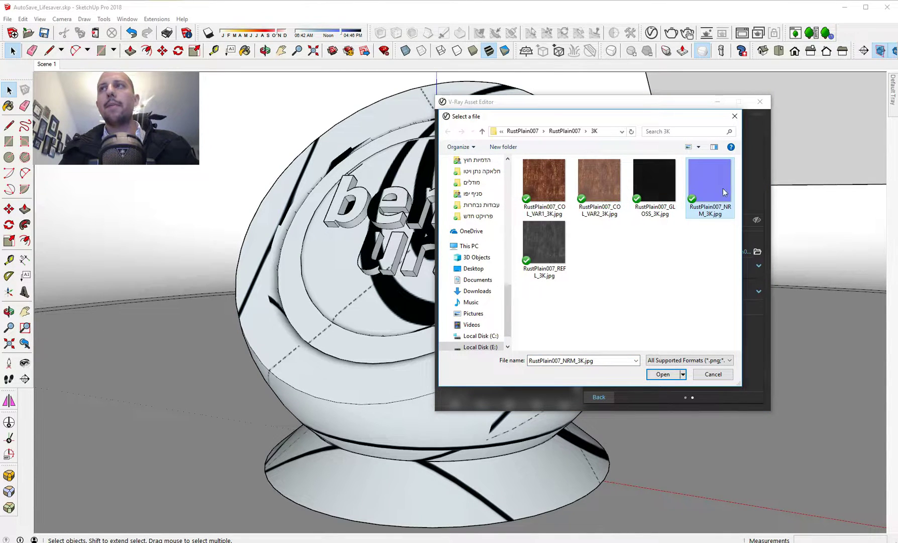
double_click(729, 207)
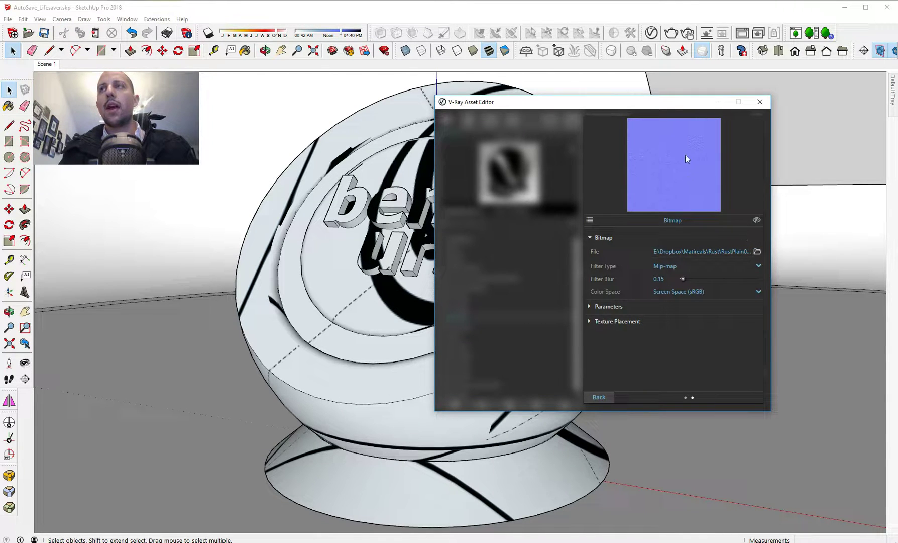
click(598, 397)
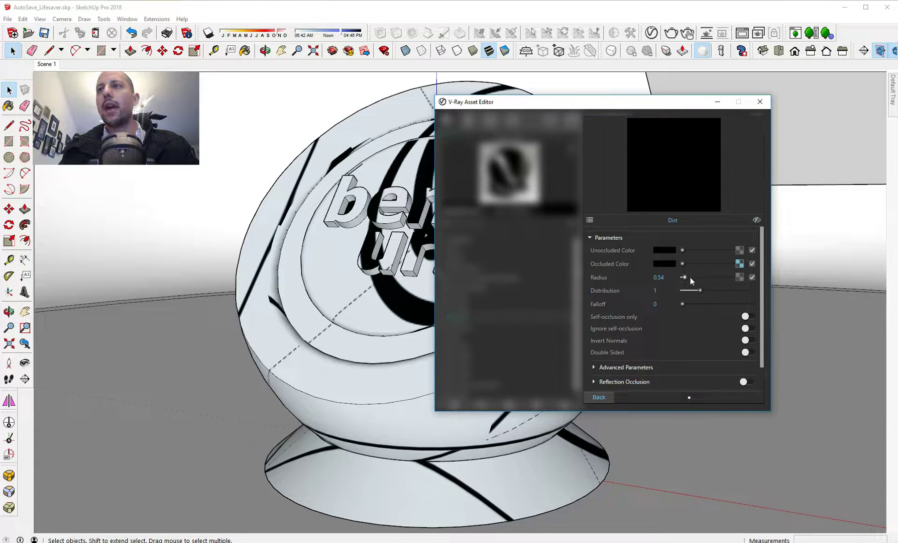
Step: Set the radius of the bump Dirt texture to 4.43 and the bump amount to 0.35
drag(697, 278, 704, 278)
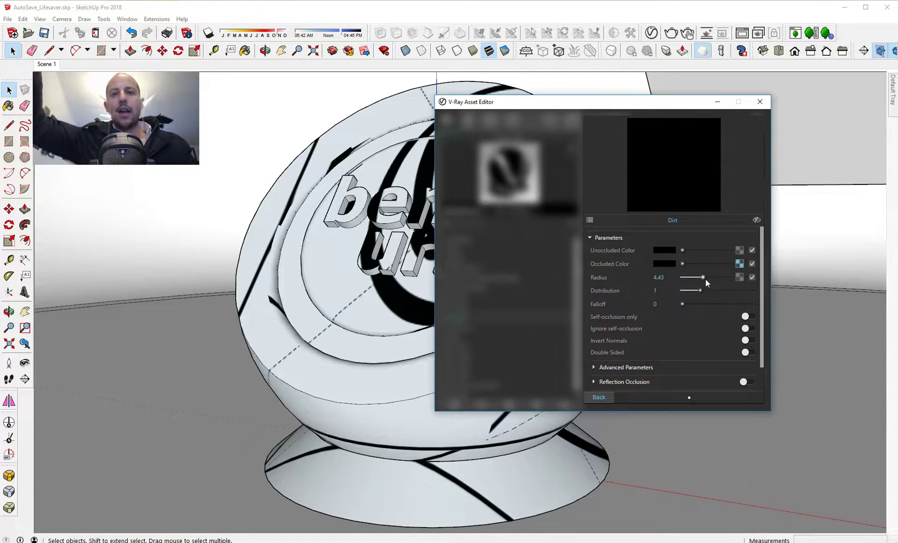
click(599, 396)
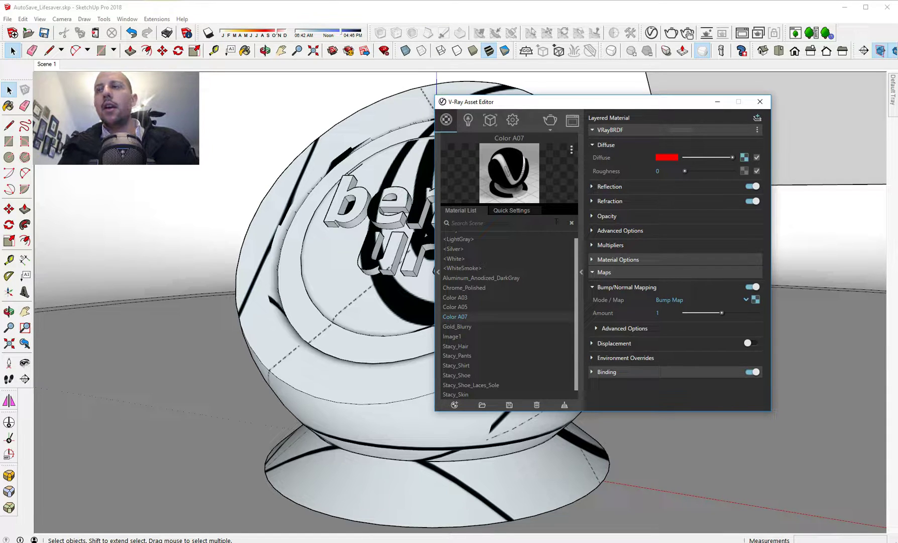
click(660, 313)
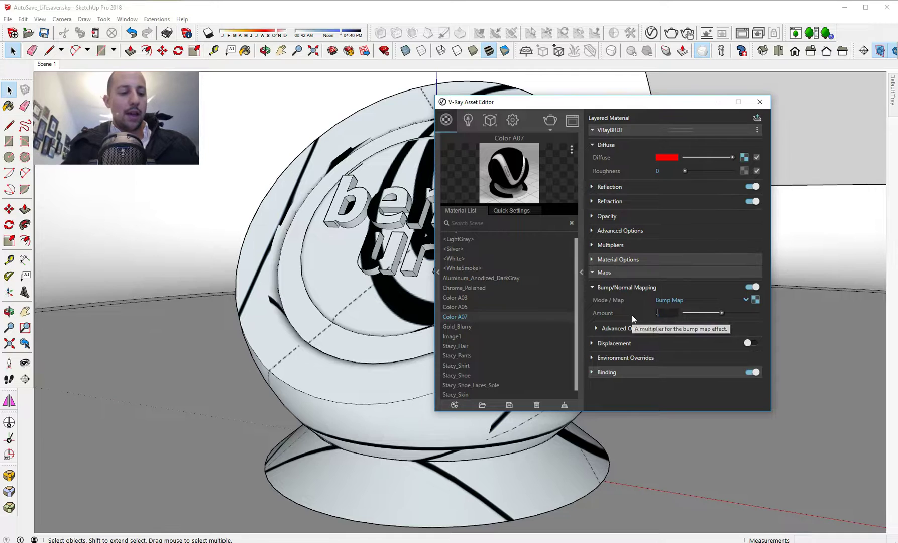
text(.35)
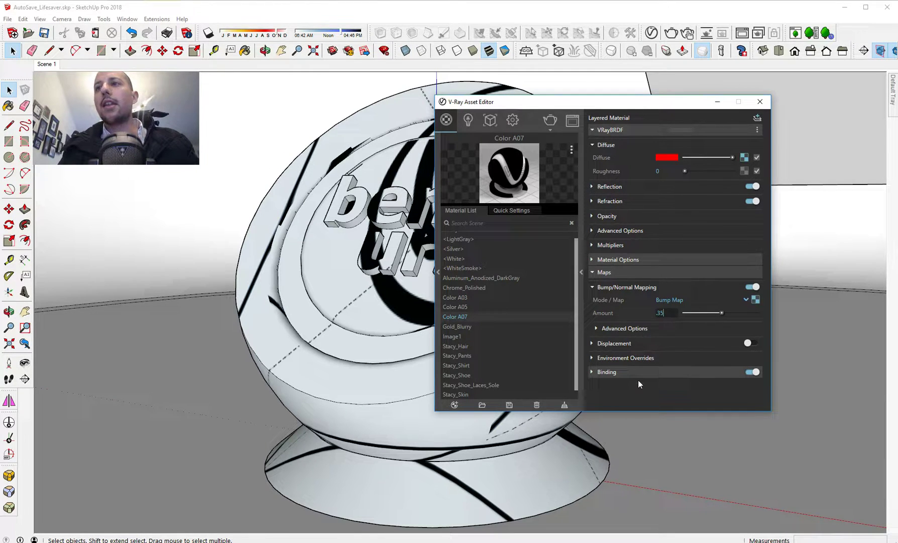
key(Return)
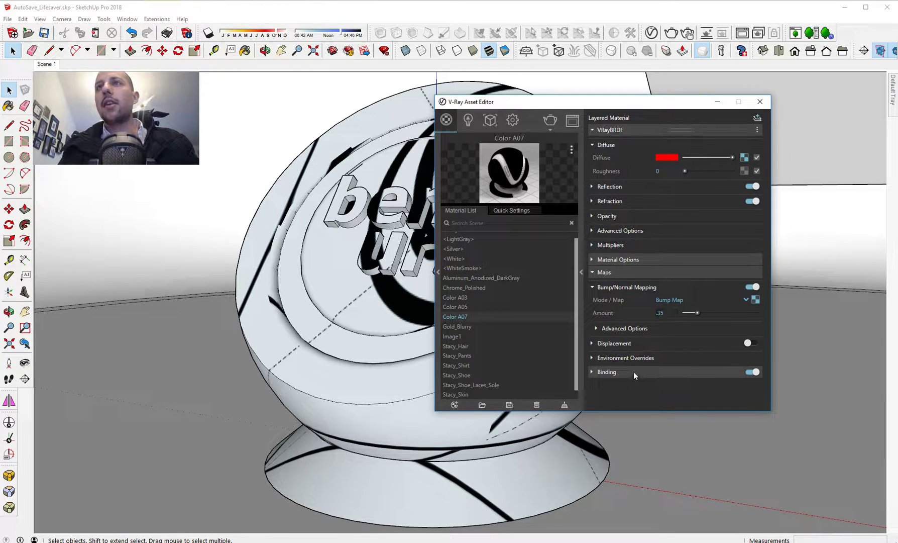
Step: Add a Reflection layer to Color A07 and paste the Dirt texture into its reflection colour as a copy
click(709, 130)
click(758, 119)
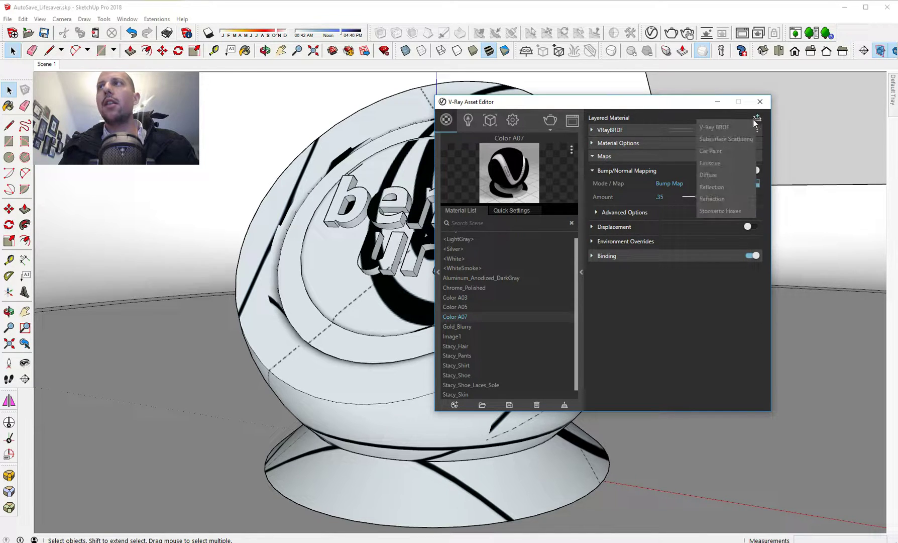
click(725, 188)
click(717, 129)
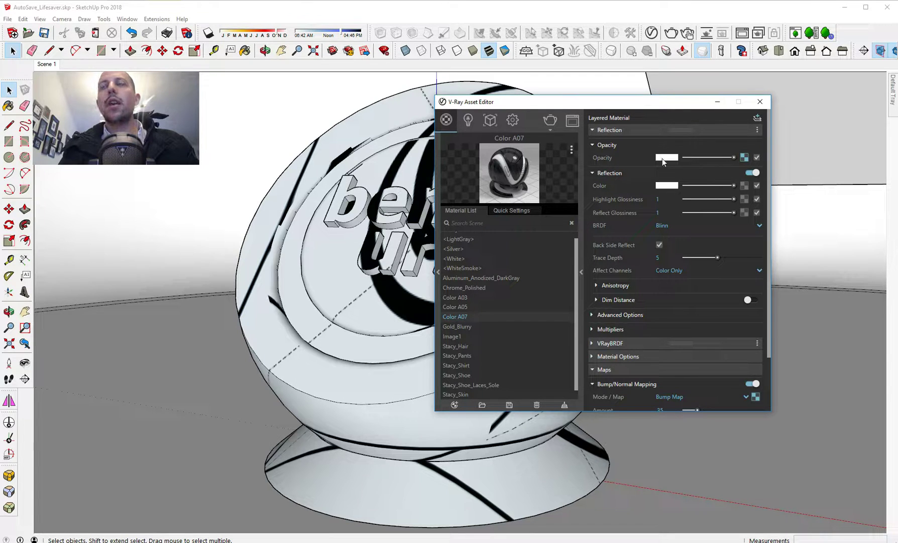
right_click(747, 187)
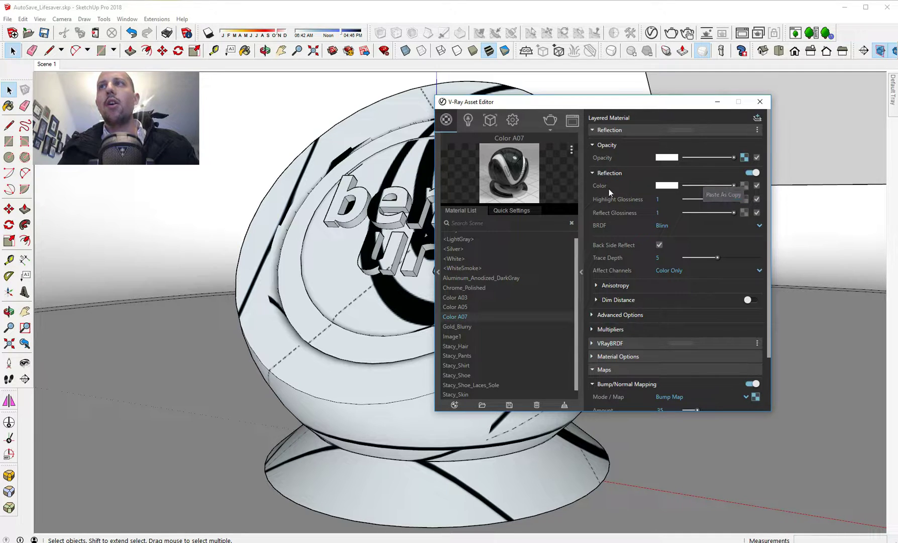
click(716, 195)
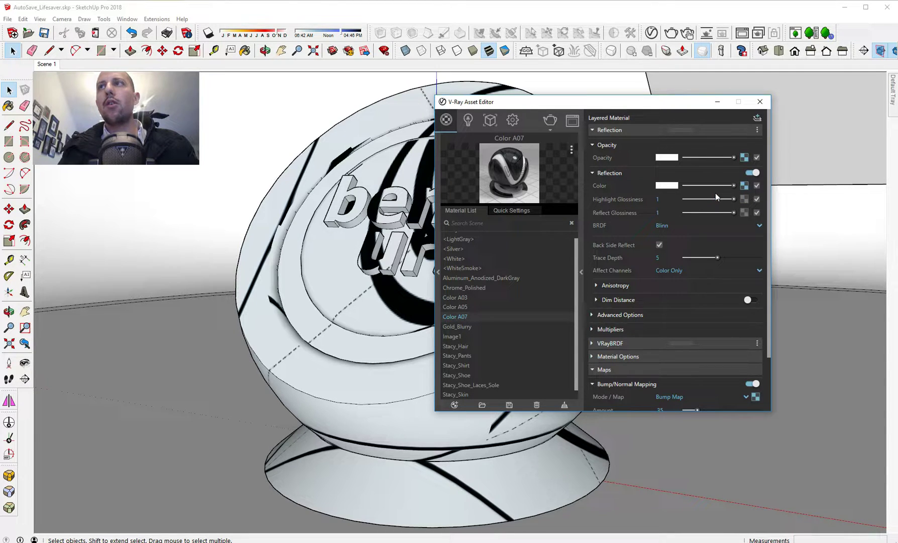
Step: In the reflection Dirt texture, set the unoccluded colour to white and replace the occluded bitmap with a Color Correction of RustPlain007_REFL_3K.jpg
click(744, 186)
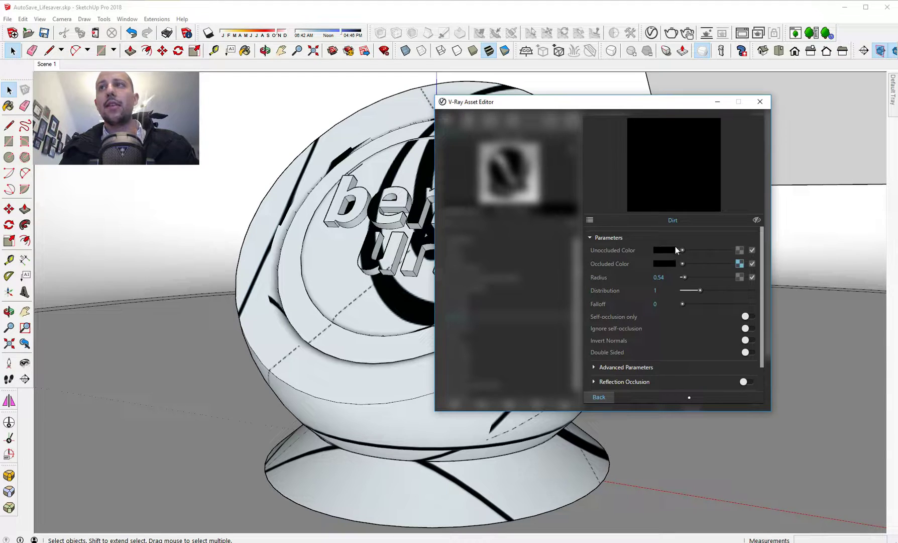
drag(688, 251, 748, 250)
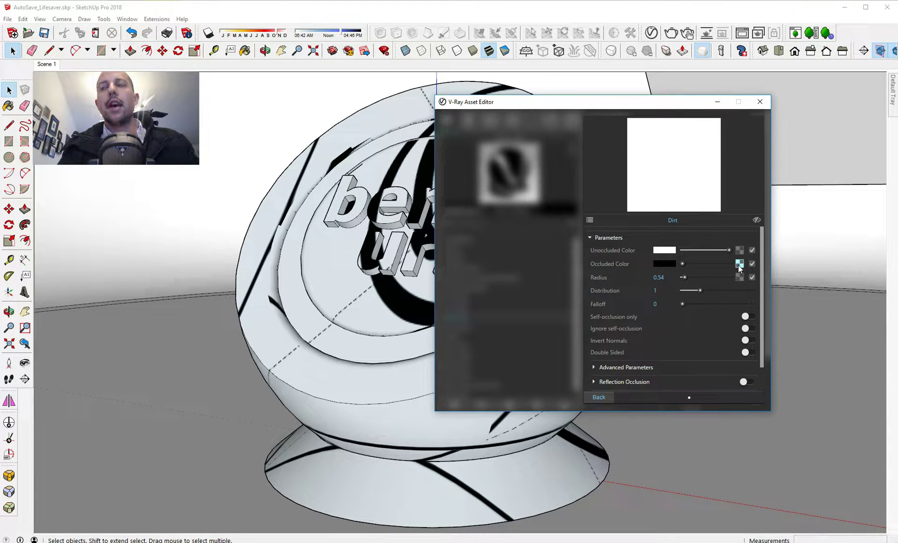
click(740, 263)
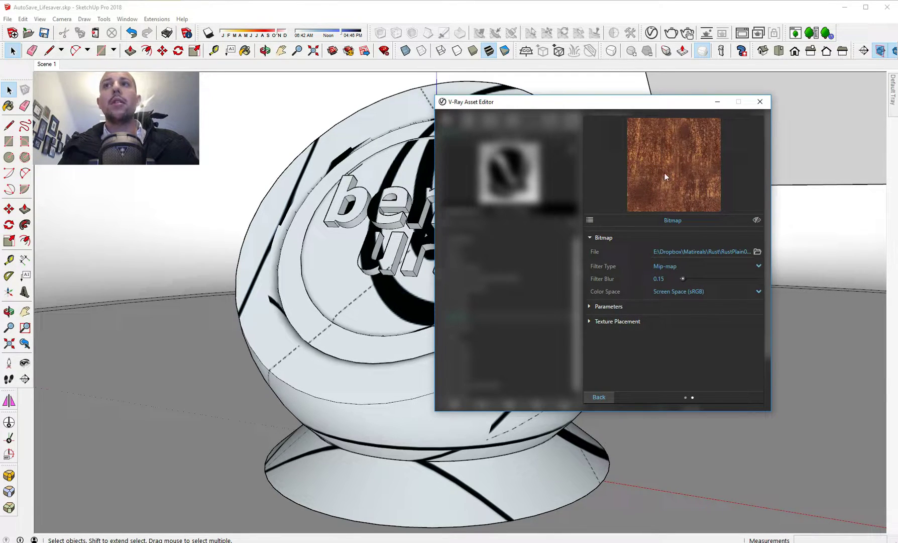
click(592, 219)
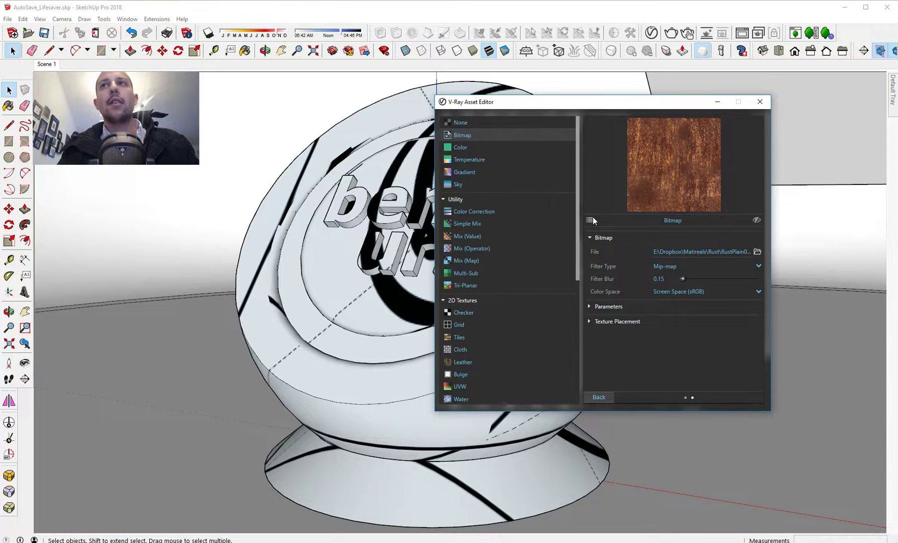
click(475, 211)
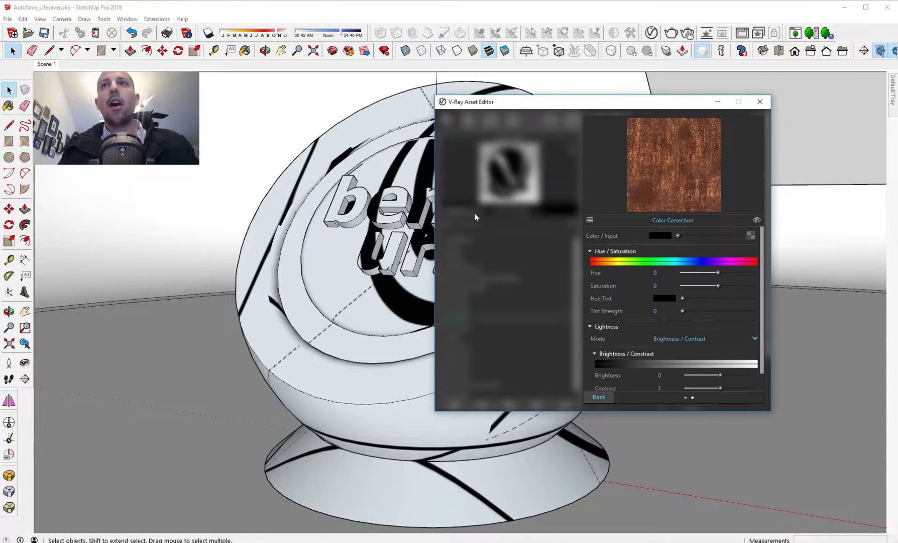
click(747, 235)
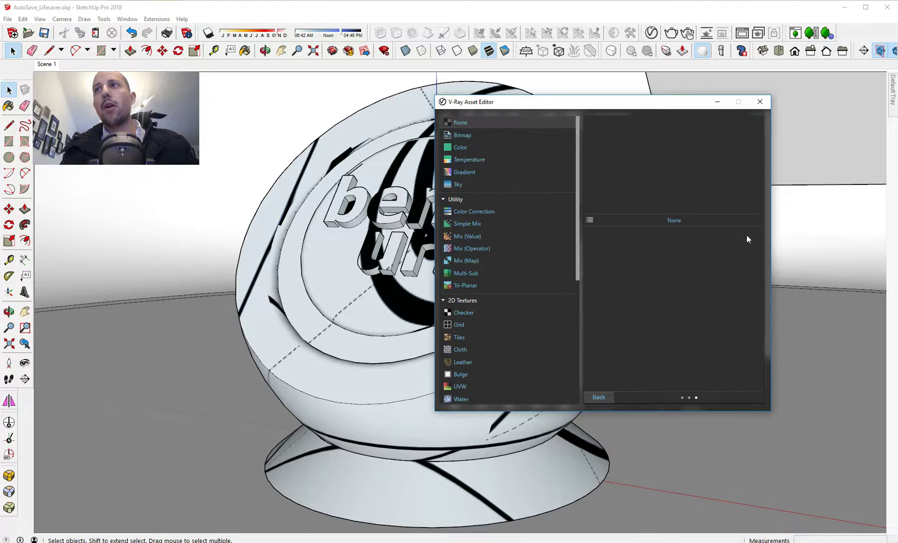
click(477, 133)
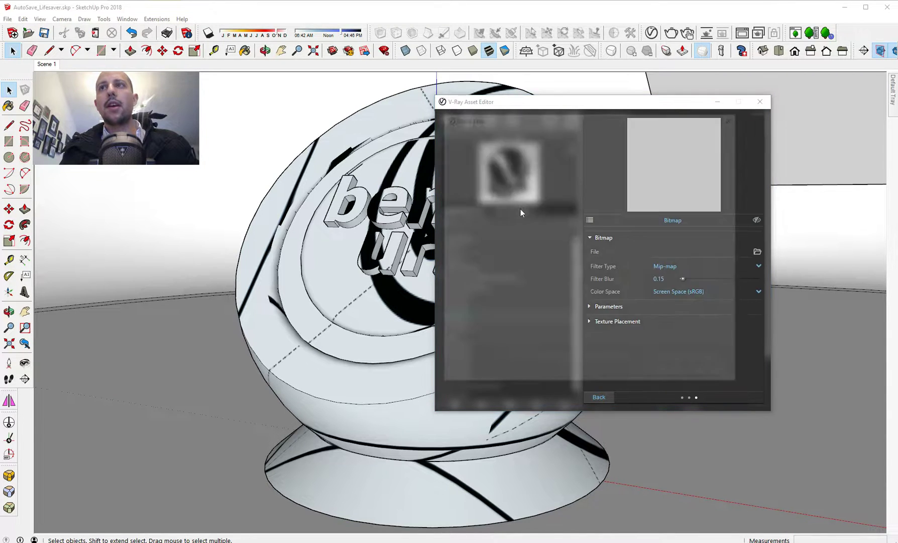
double_click(541, 233)
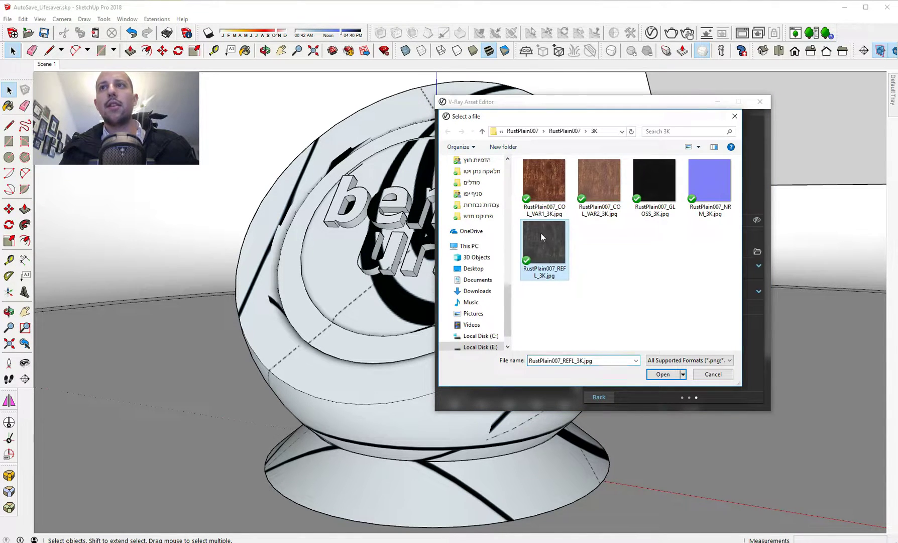
click(598, 397)
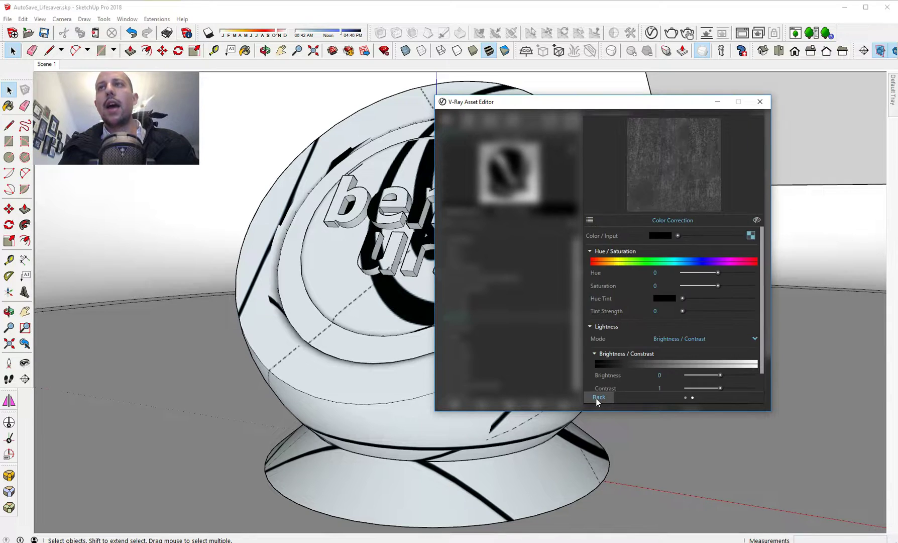
Step: Raise the Color Correction's brightness to 0.141 and darken the reflection Dirt's unoccluded colour slightly to off-white
scroll(708, 318, down, 1)
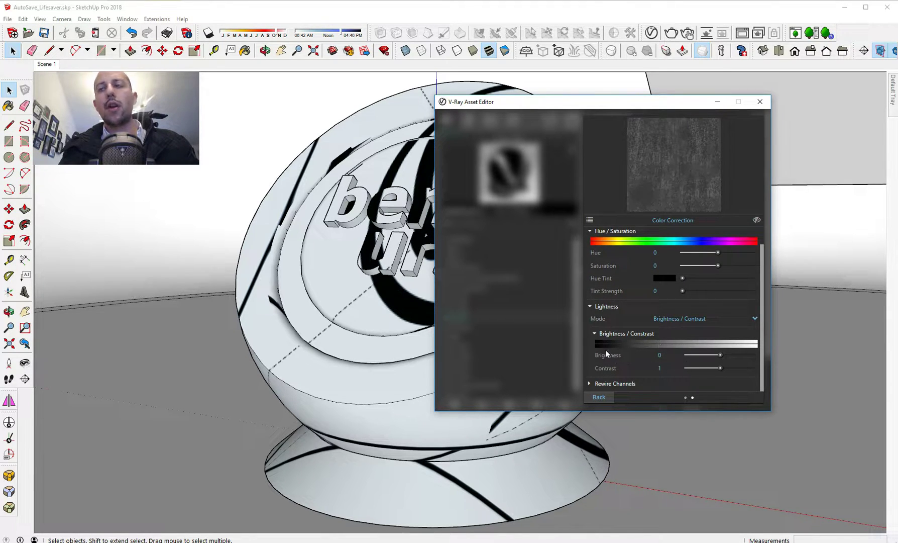
click(725, 355)
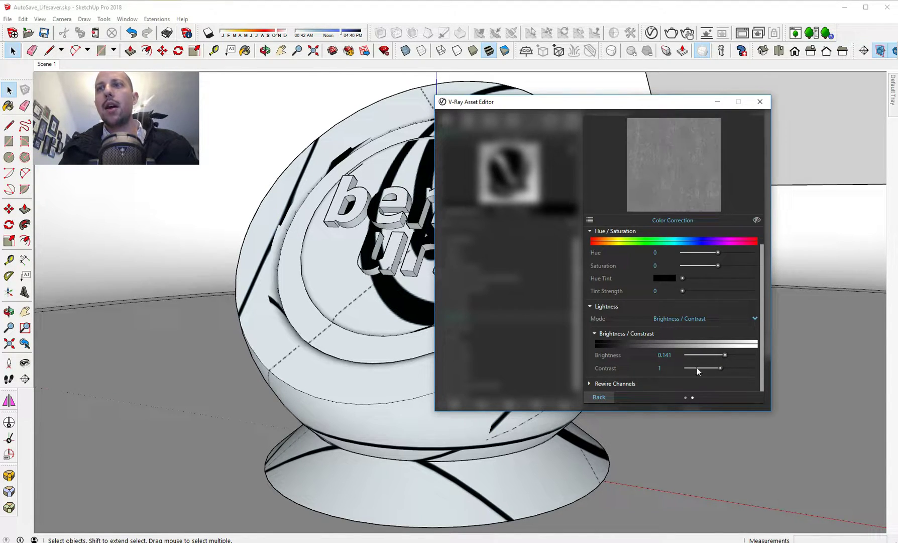
click(607, 398)
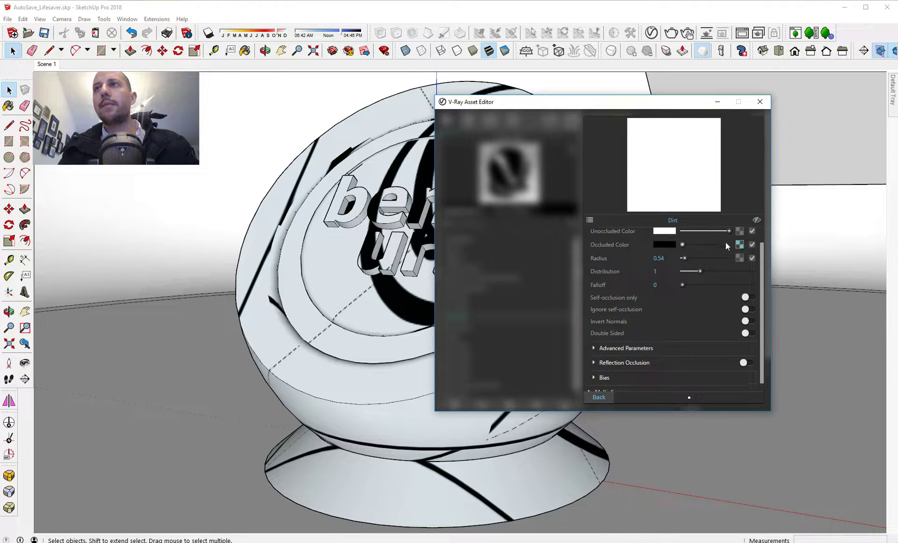
scroll(726, 241, up, 1)
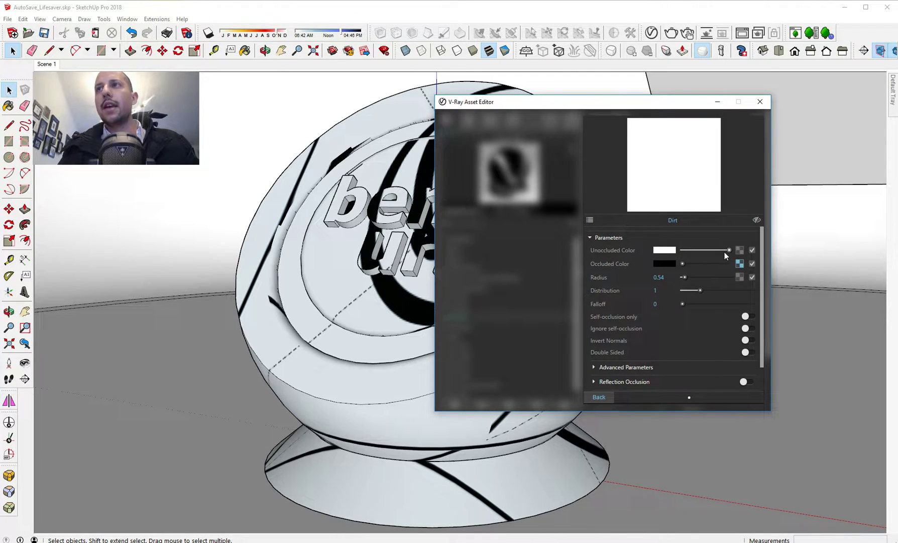
drag(726, 251, 725, 250)
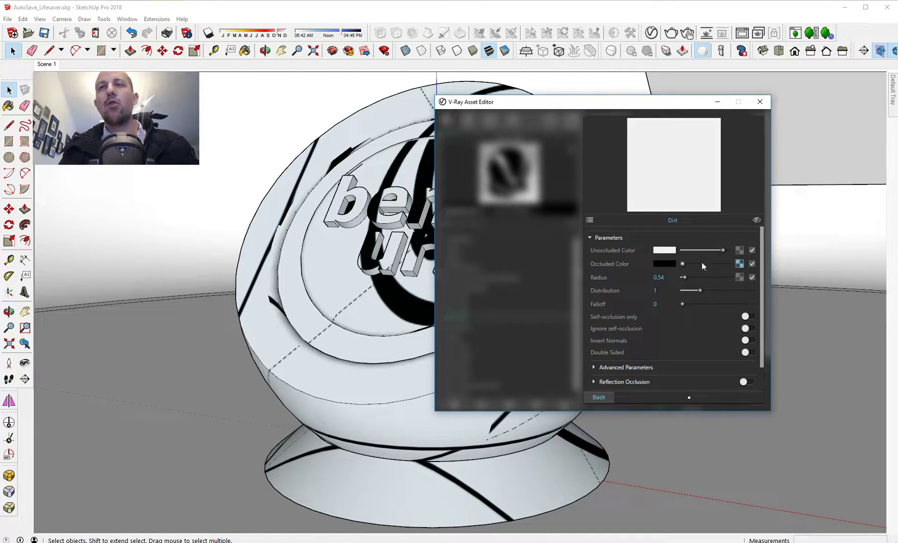
click(601, 397)
Step: Set both the highlight glossiness and the reflect glossiness of the Reflection layer to 0.75
drag(723, 199, 725, 213)
click(723, 211)
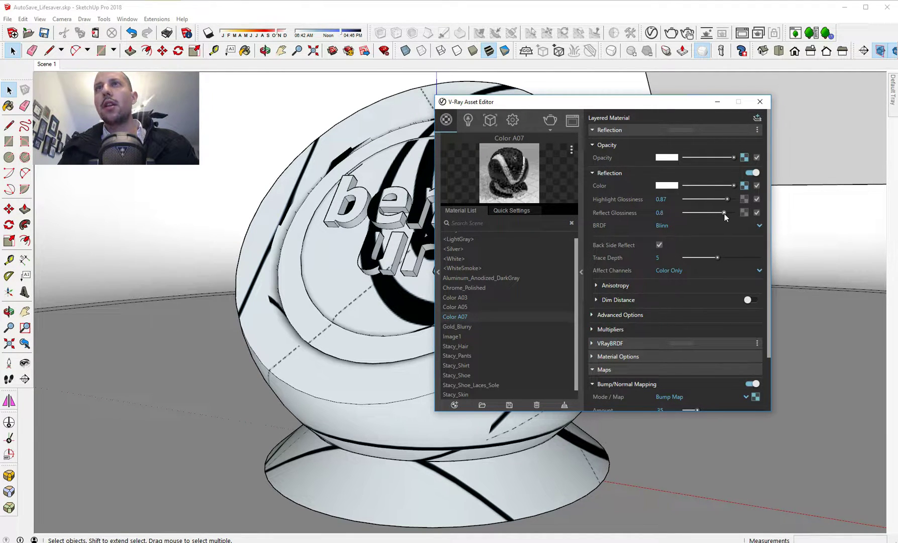
click(722, 200)
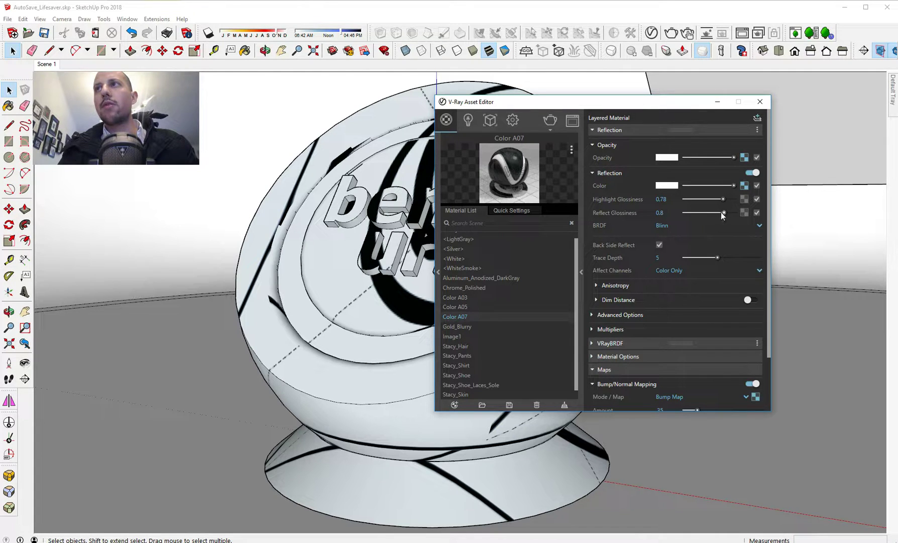
click(721, 213)
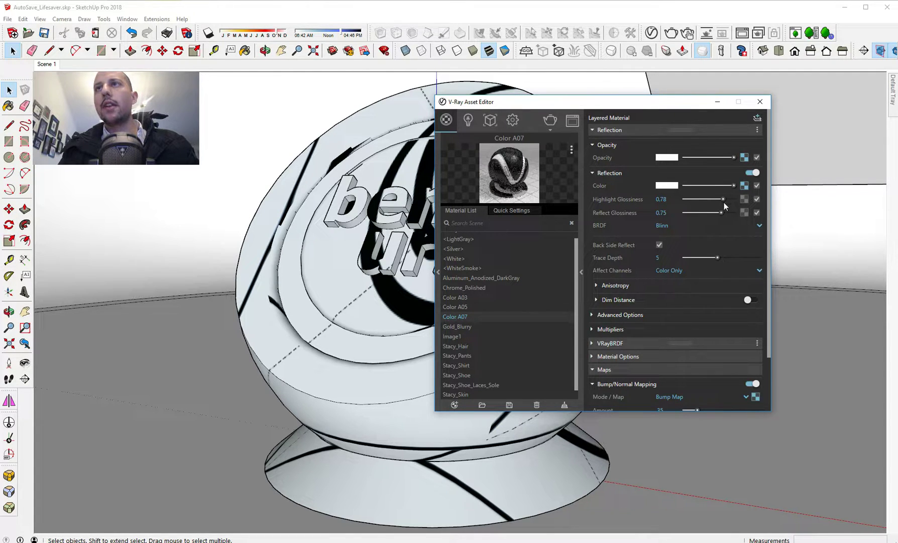
click(721, 199)
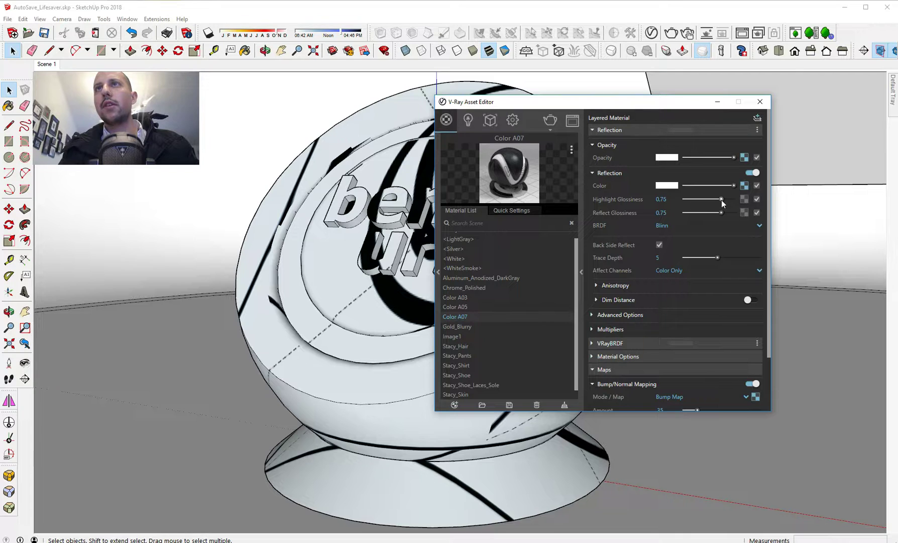
Step: Render the scene and examine the reflections around the ball's lettering and rings up close
click(551, 121)
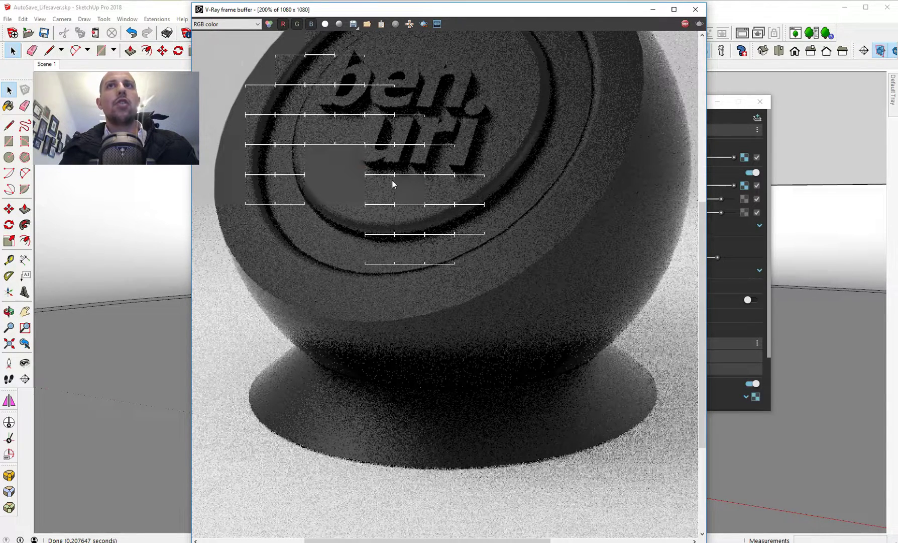
scroll(393, 184, up, 1)
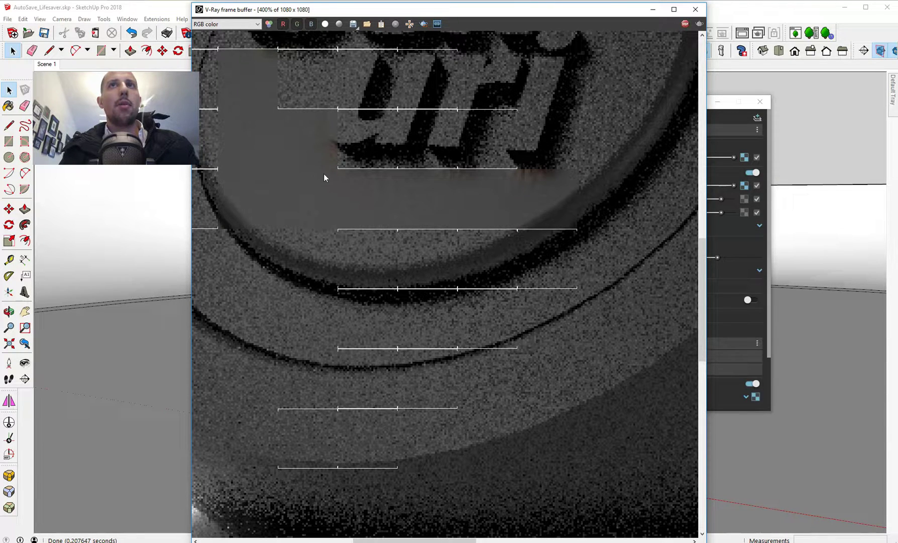
scroll(421, 187, up, 1)
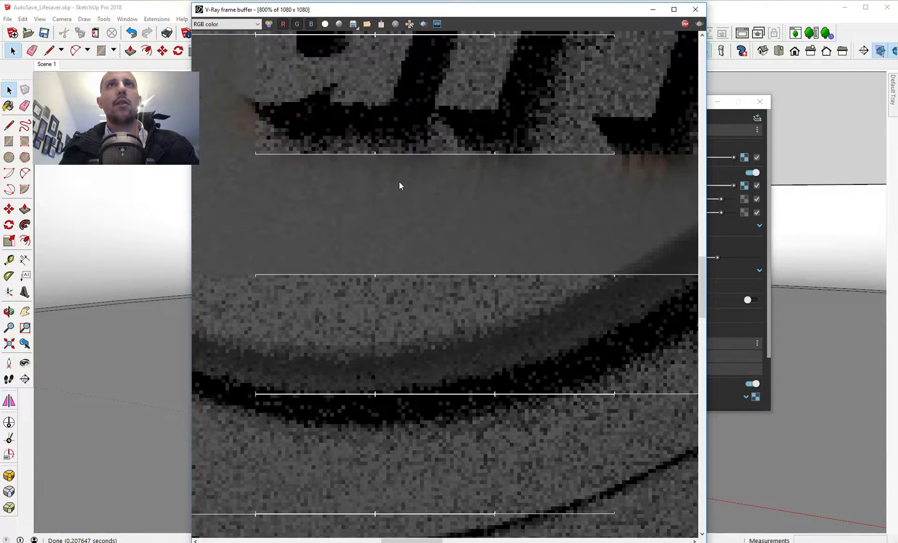
scroll(397, 182, down, 1)
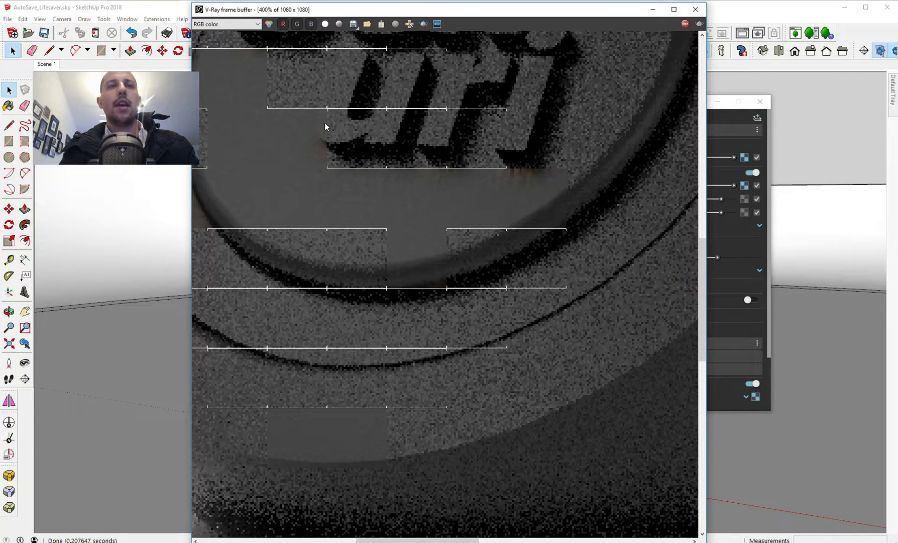
scroll(324, 151, down, 1)
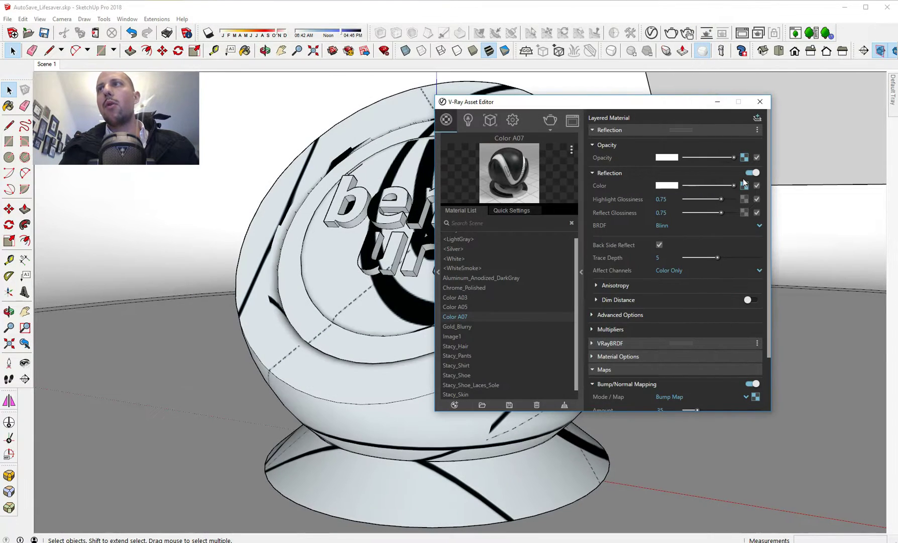
Step: In the reflection Dirt's occluded Color Correction, set the brightness to -0.068 and the contrast to 0.946
click(744, 185)
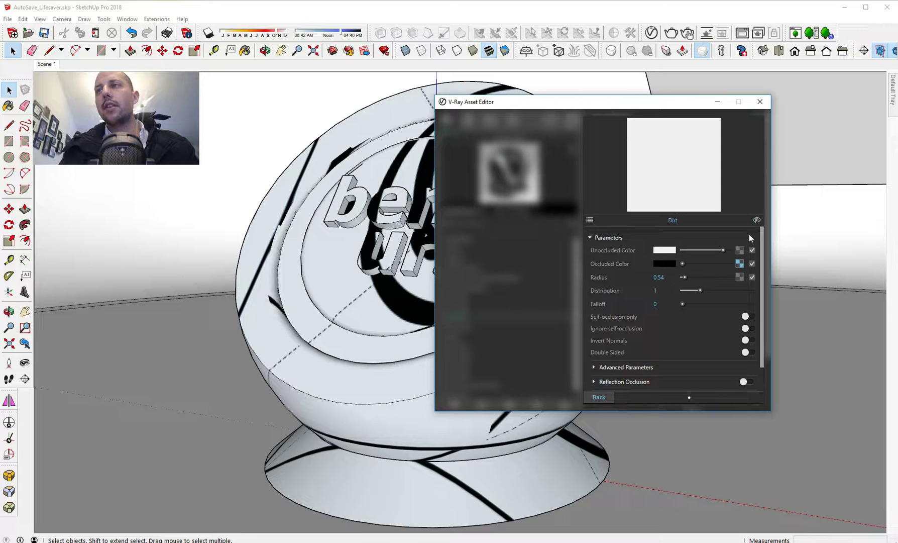
click(740, 263)
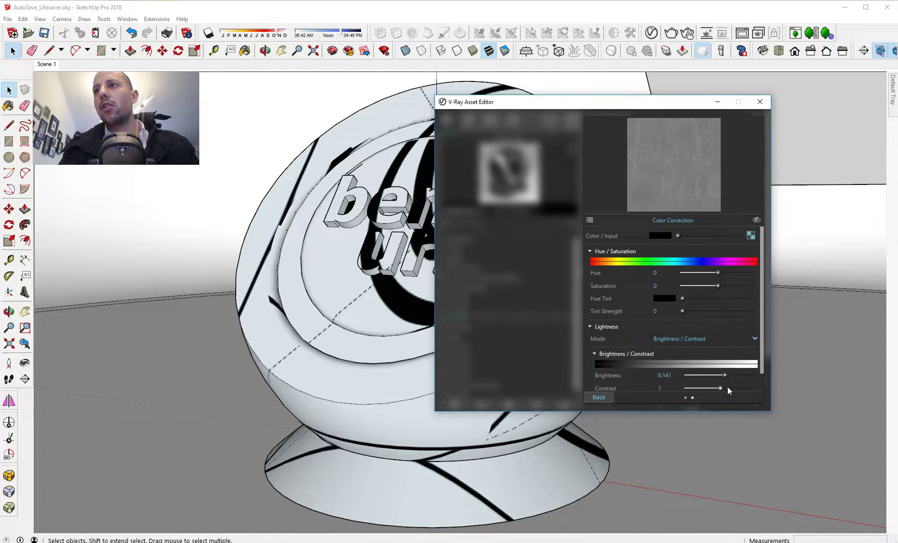
drag(715, 376, 716, 377)
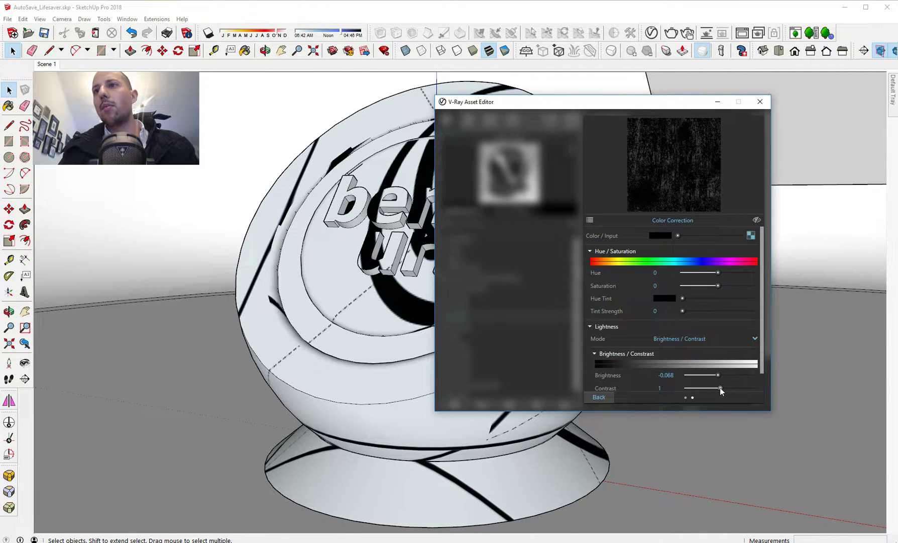
drag(719, 387, 718, 390)
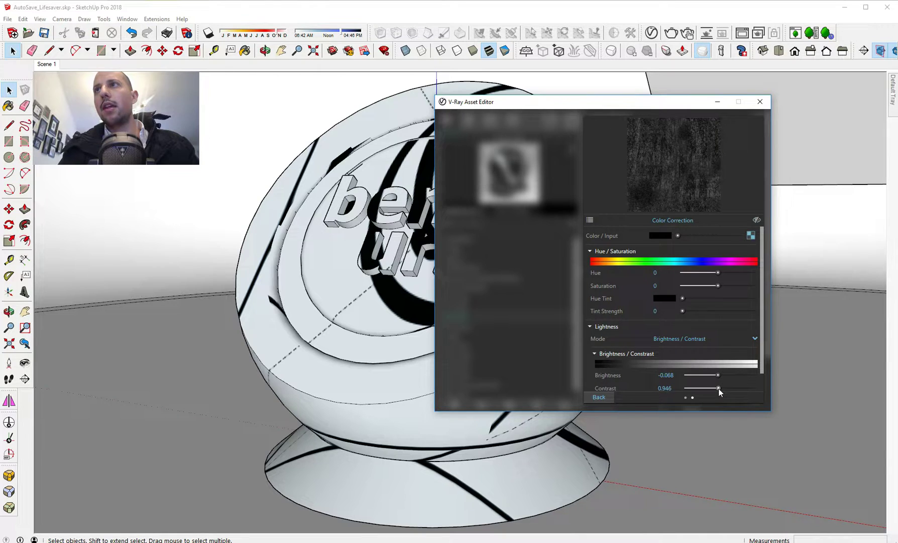
click(597, 397)
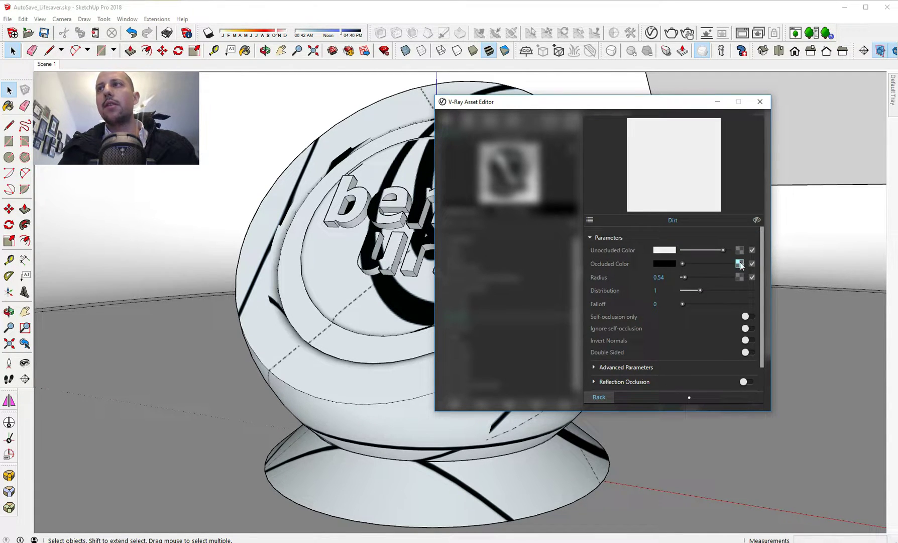
Step: Darken the reflection Dirt's unoccluded colour to light grey and set the layer's highlight glossiness to 0.67 and reflect glossiness to 0.6
drag(721, 249, 710, 250)
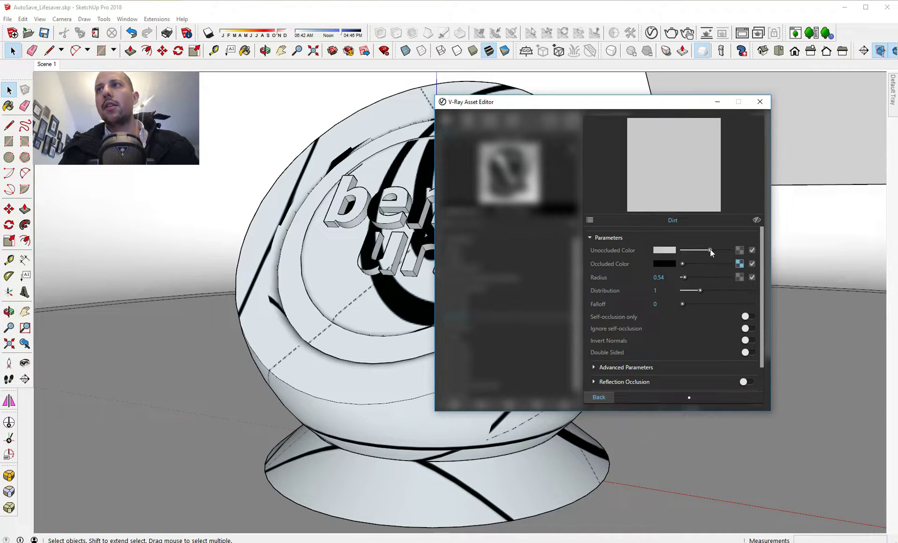
click(598, 398)
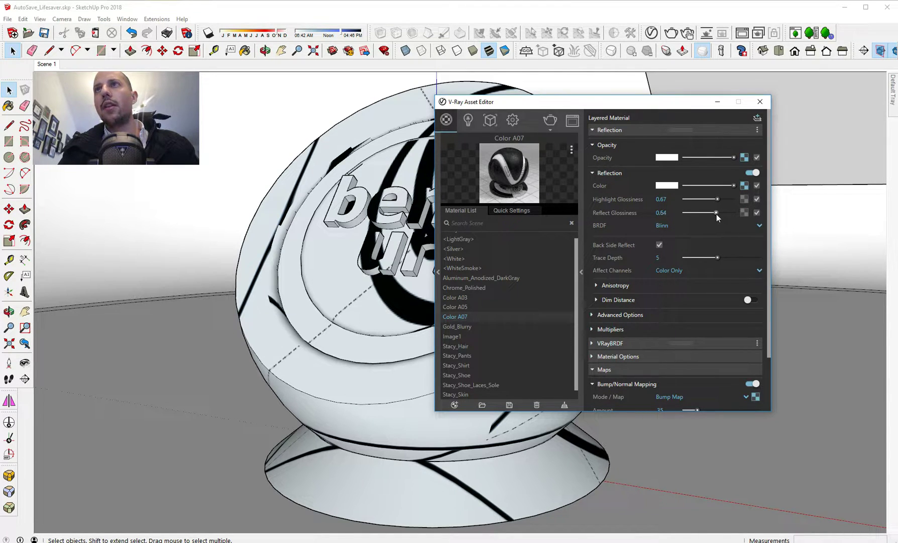
drag(716, 214, 715, 214)
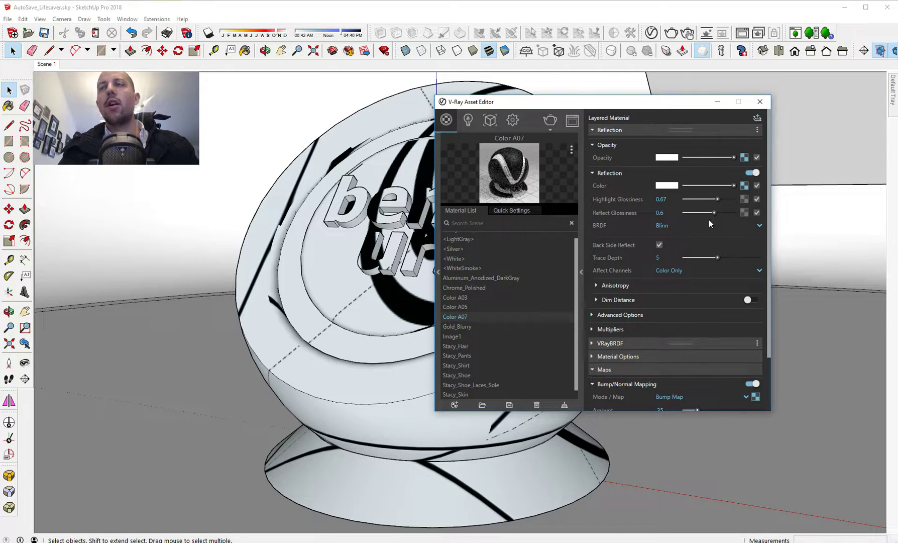
Step: Render the ball with the adjusted reflection settings and view the whole image
click(543, 121)
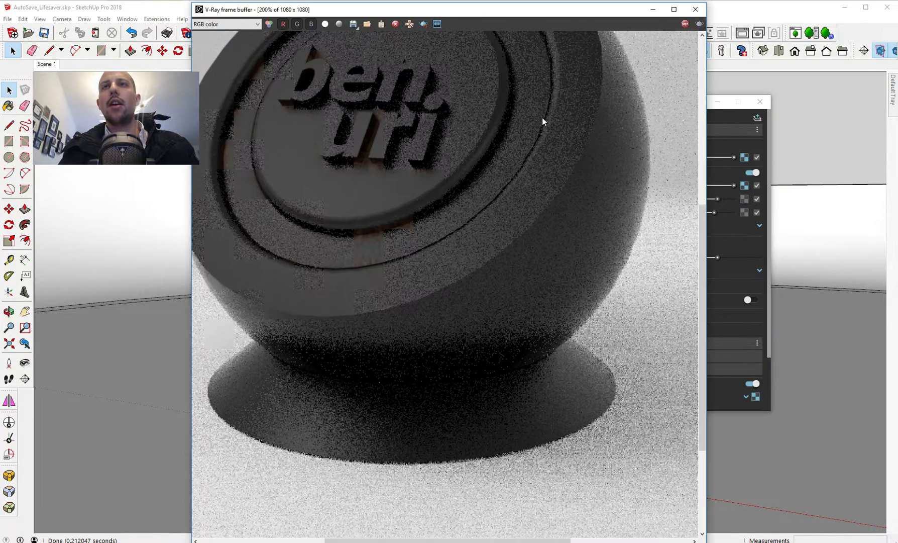
scroll(517, 172, down, 2)
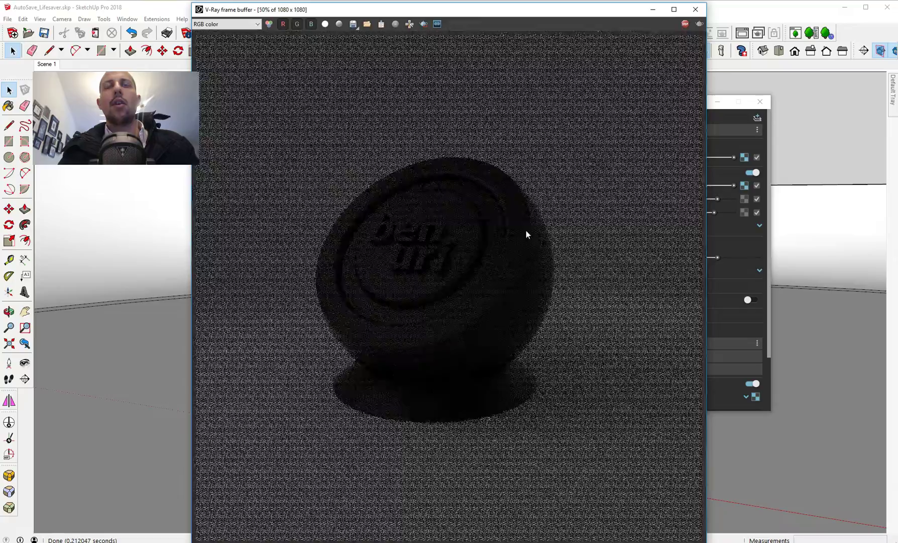
scroll(454, 262, up, 1)
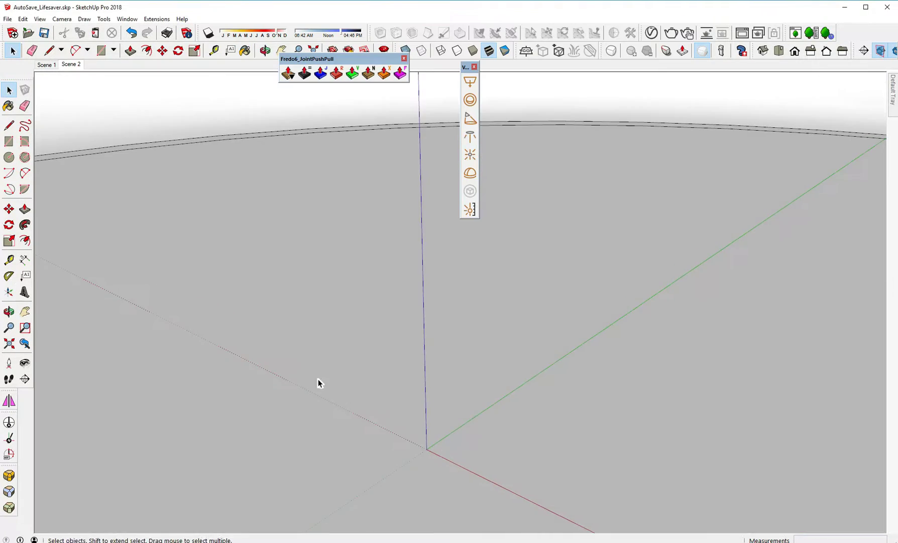
Step: Draw a flat I-beam profile at the origin, with a rectangular notch cut into each short side
click(399, 312)
click(418, 381)
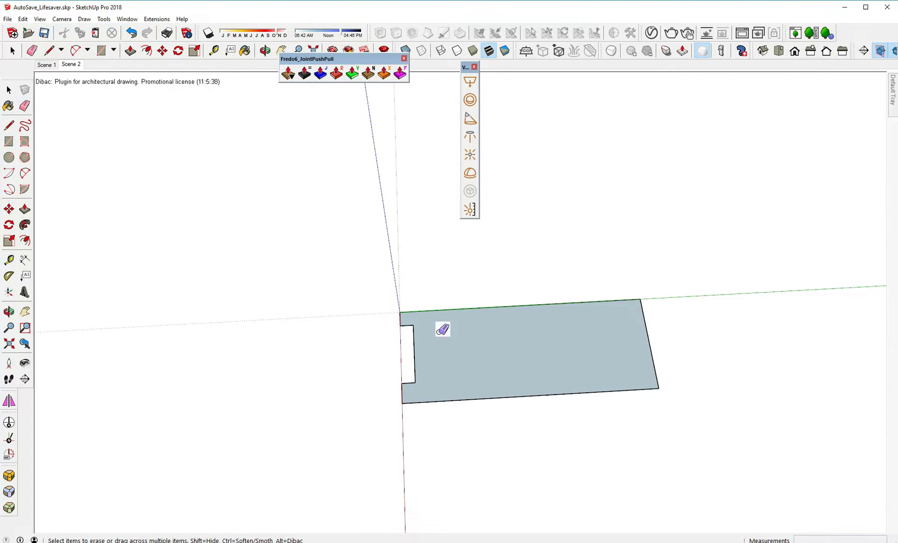
key(m)
key(space)
middle_drag(589, 341, 529, 301)
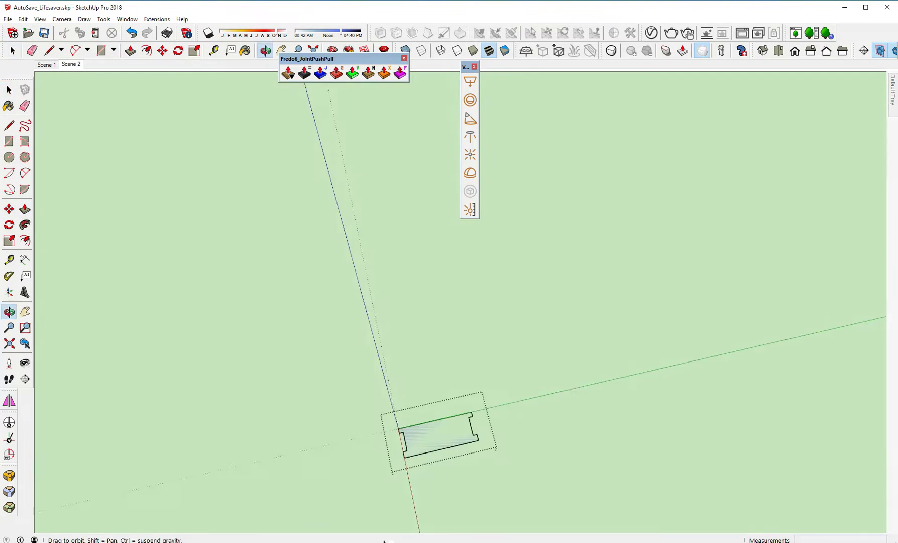
Step: Stand the extruded I-beam upright and place a copy of it along the red axis
scroll(527, 427, up, 5)
key(r)
click(445, 460)
click(590, 417)
key(m)
click(535, 427)
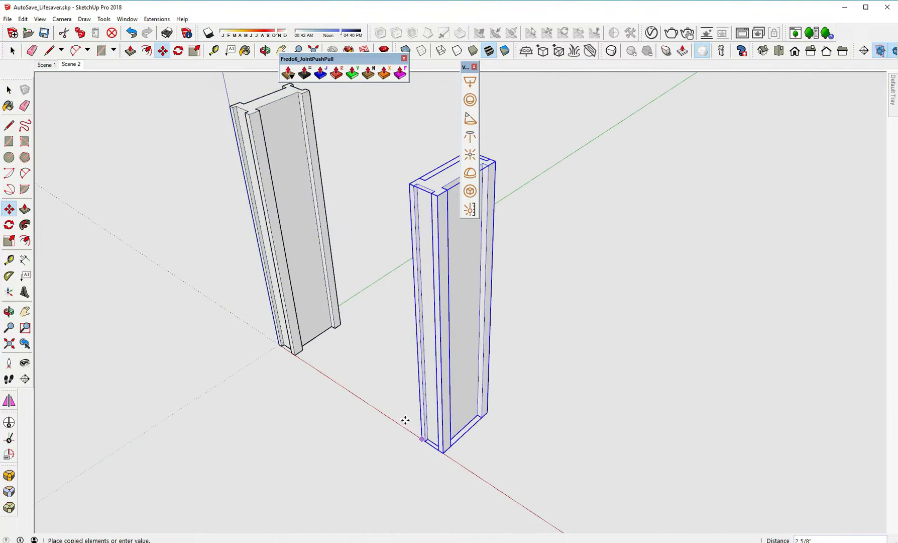
key(q)
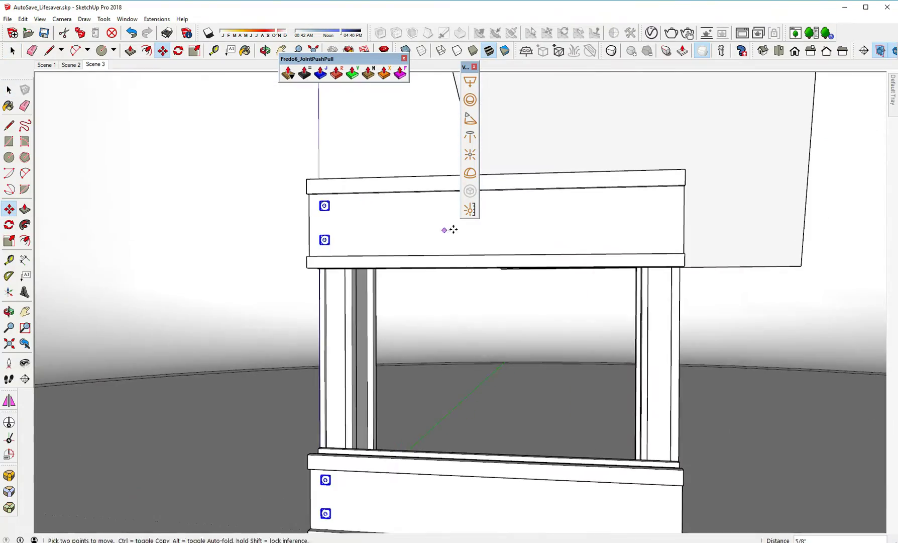
Step: Copy the bolts to the opposite end of the horizontal beams and apply the Color A07 material to the whole frame
click(451, 229)
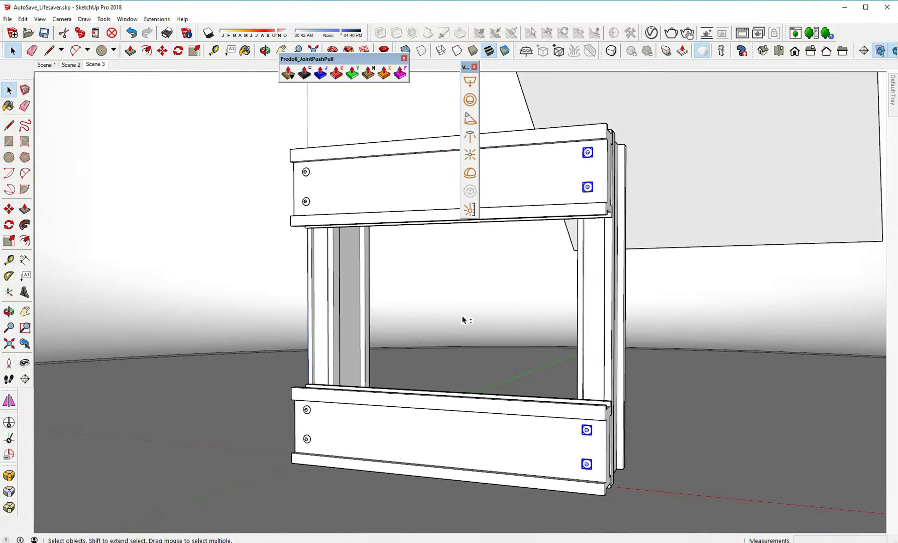
key(ctrl+a)
click(703, 50)
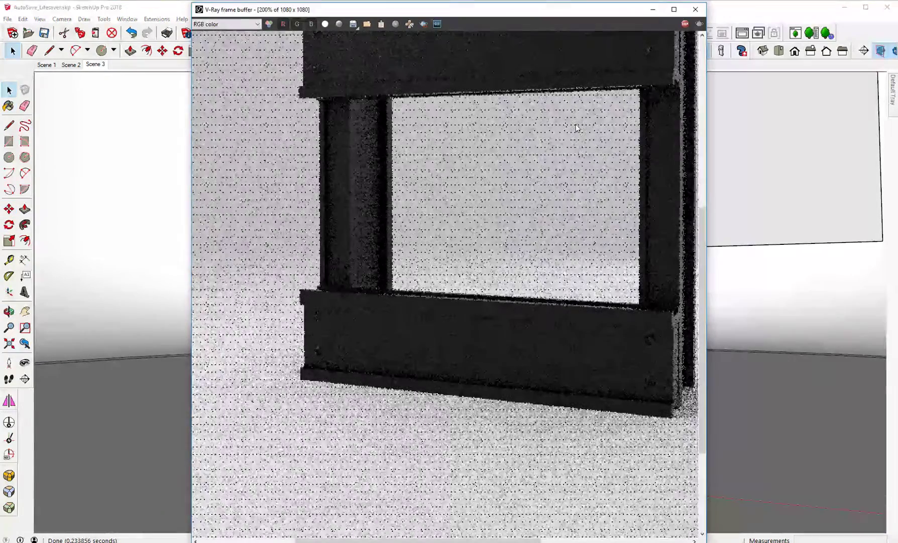
Step: Render the beam frame and examine the material along its flanges and around the bolts
scroll(386, 215, down, 2)
scroll(365, 220, up, 2)
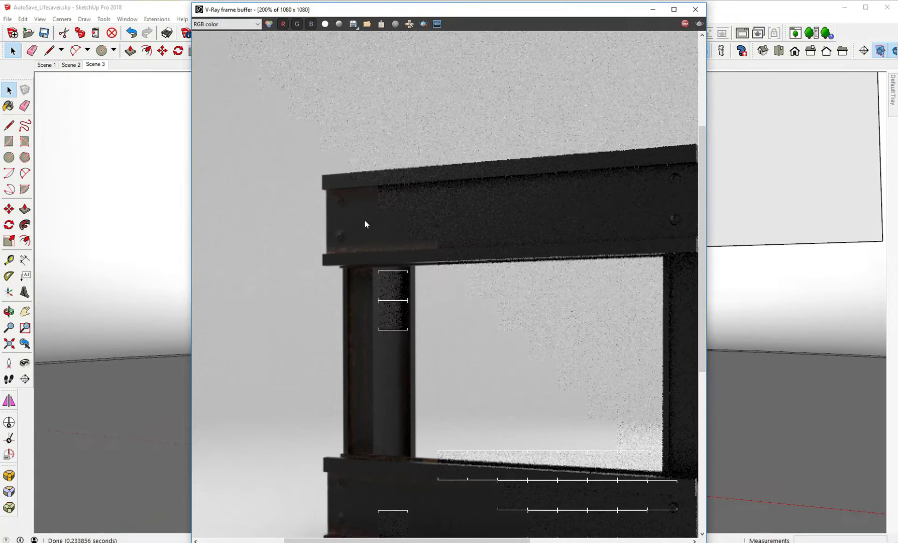
scroll(420, 302, down, 1)
scroll(336, 149, up, 2)
scroll(327, 153, down, 2)
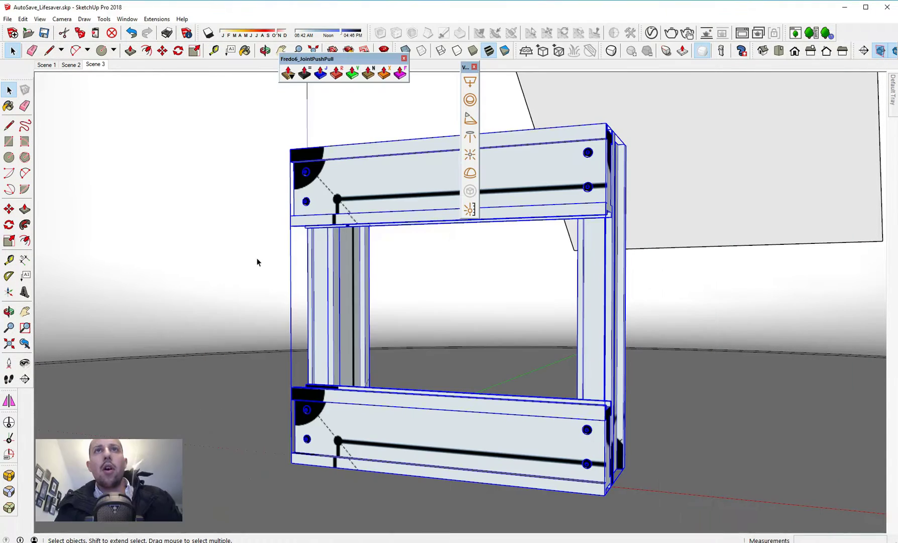
Step: Render the frame from a slightly changed angle and examine the rust along the upright and lower beam, then close the render
middle_drag(445, 299, 409, 334)
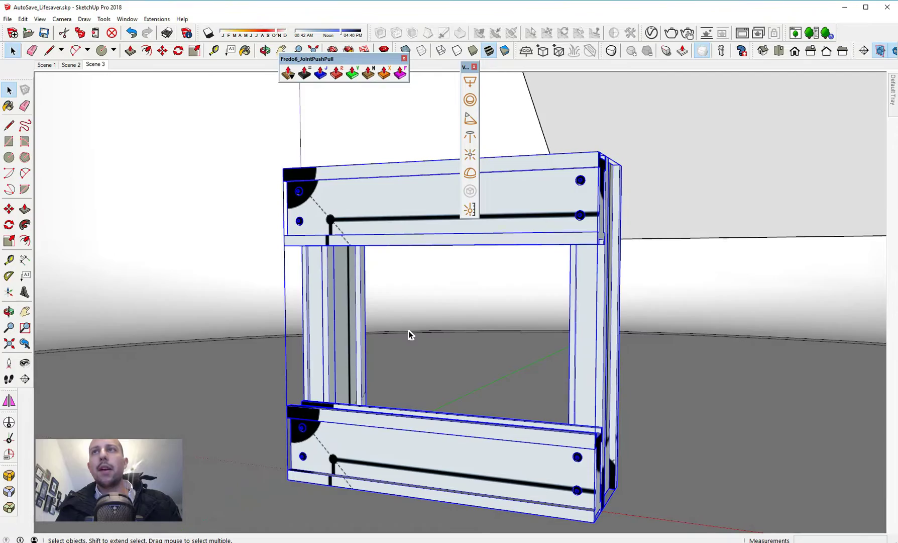
click(671, 32)
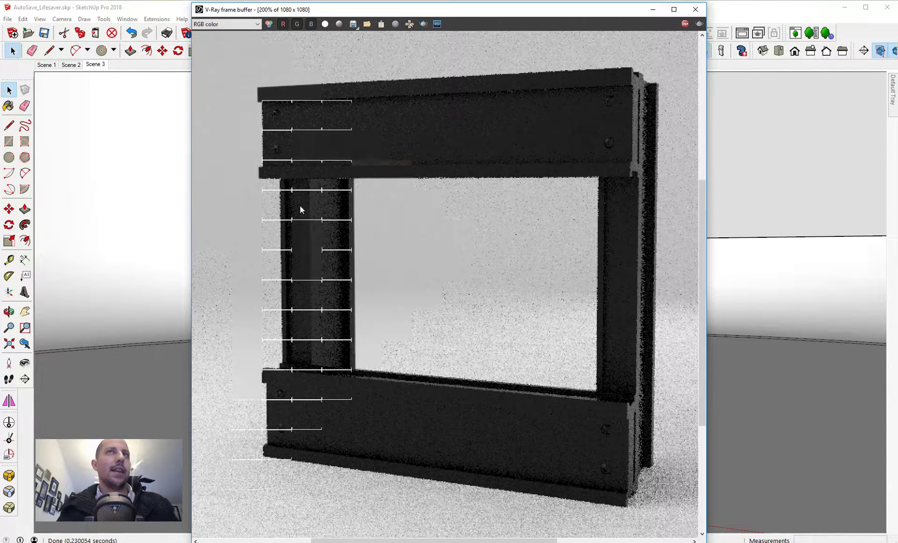
scroll(371, 158, up, 1)
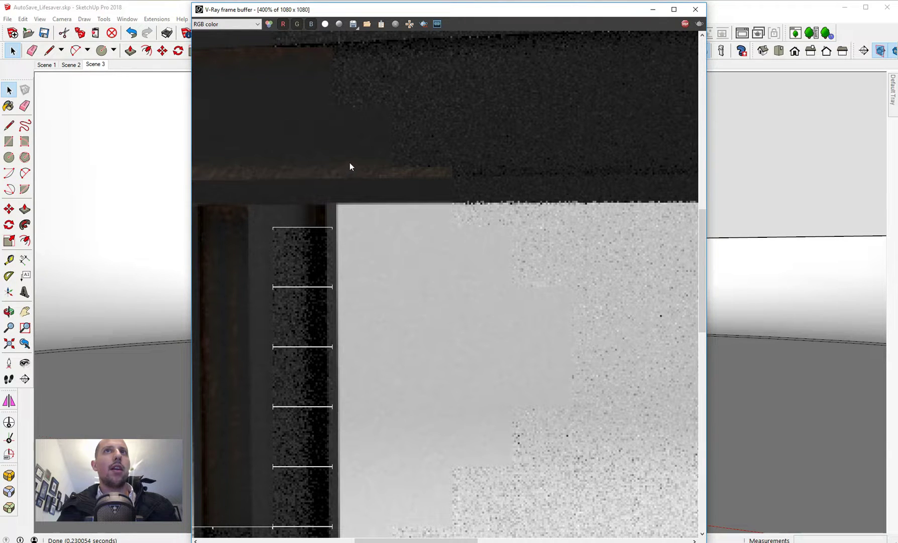
scroll(301, 120, down, 4)
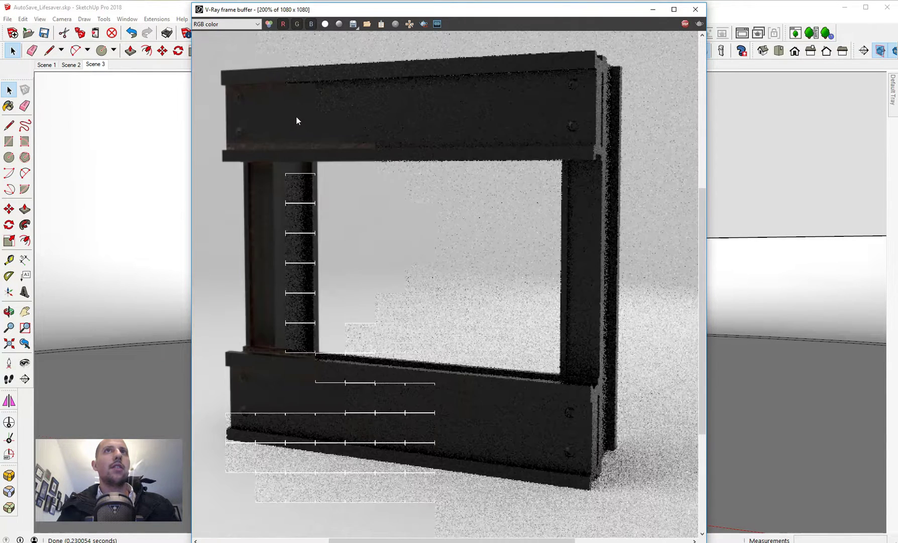
scroll(262, 83, up, 4)
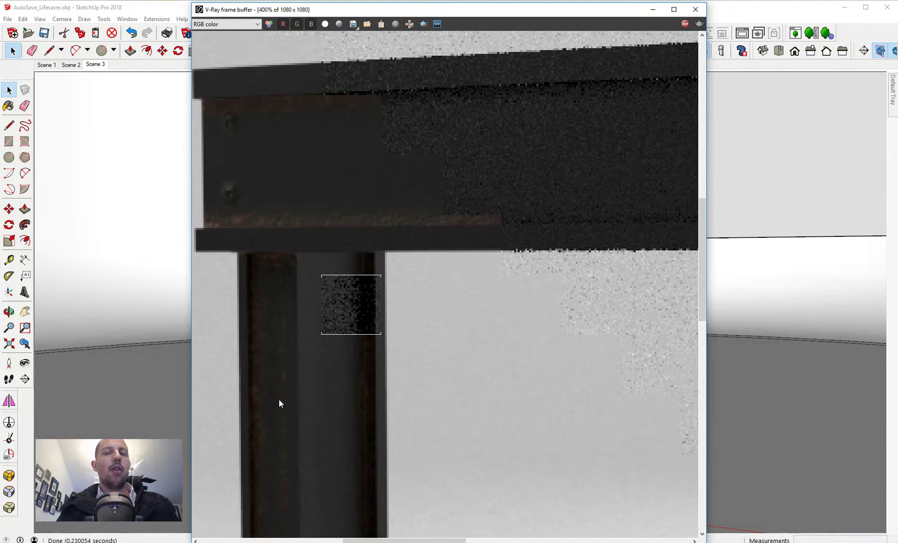
scroll(339, 286, down, 4)
scroll(378, 341, up, 4)
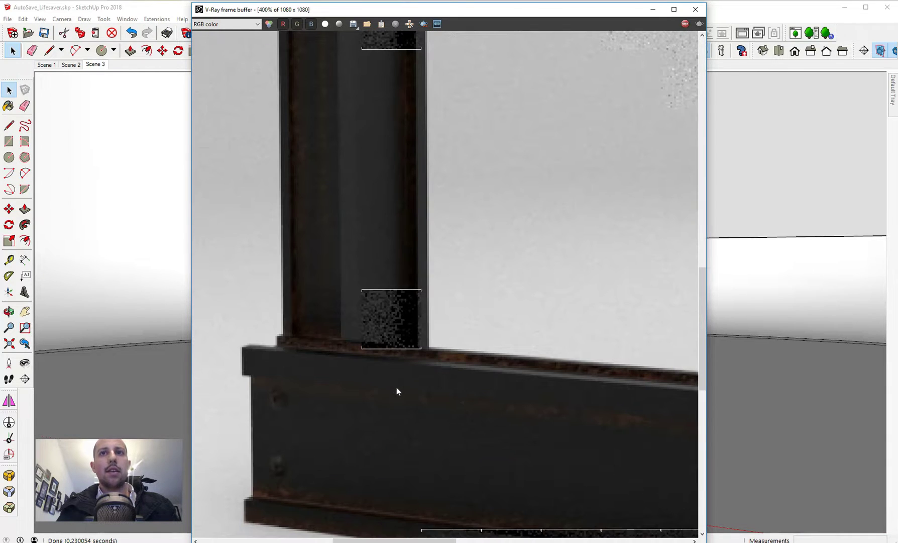
middle_drag(356, 425, 277, 310)
scroll(372, 320, down, 2)
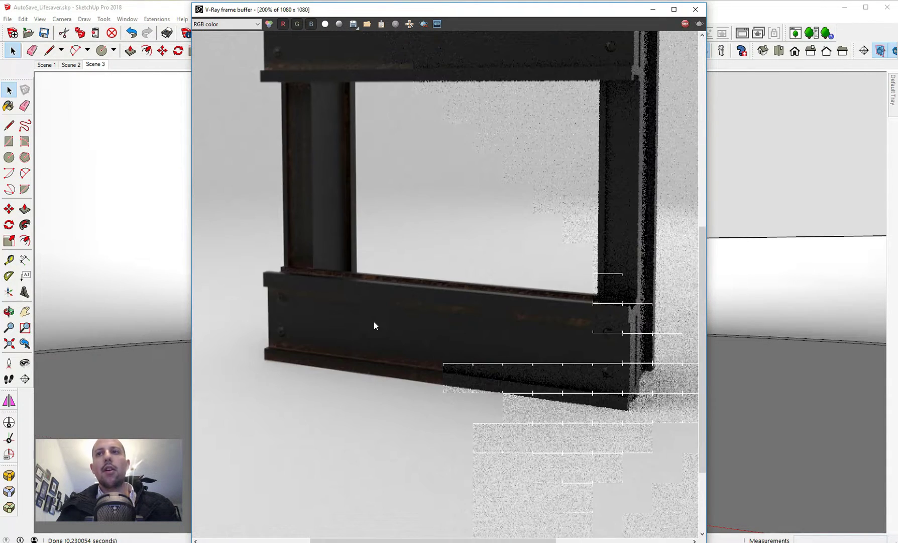
scroll(562, 339, down, 1)
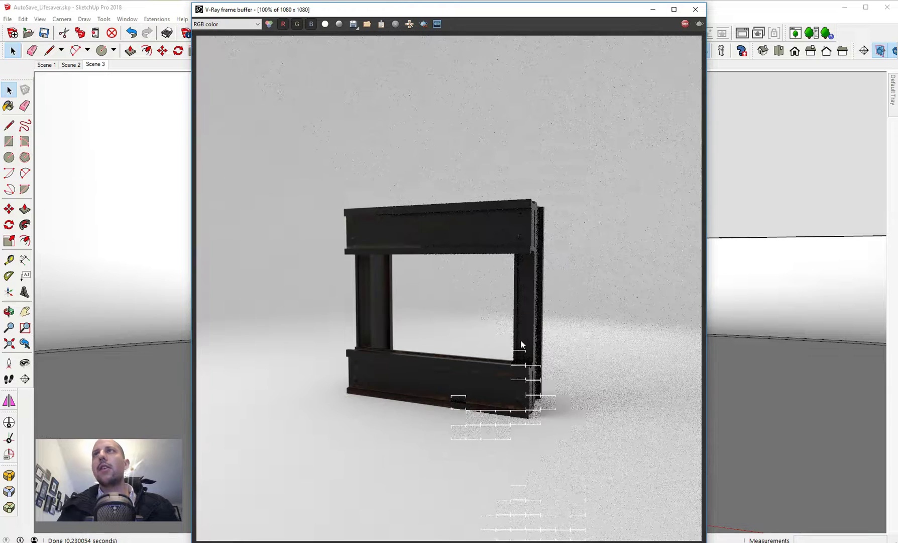
click(695, 9)
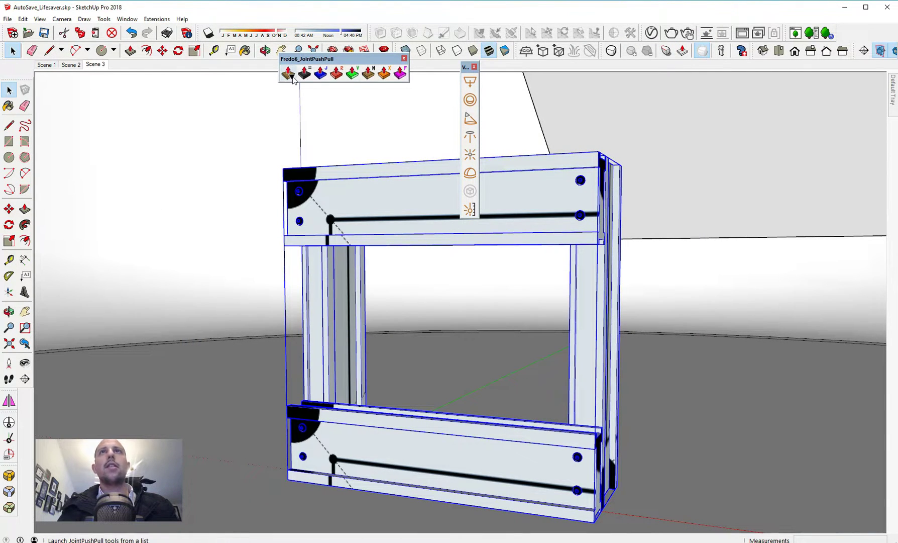
Step: Rename the Color A07 material as Black Rust
click(651, 32)
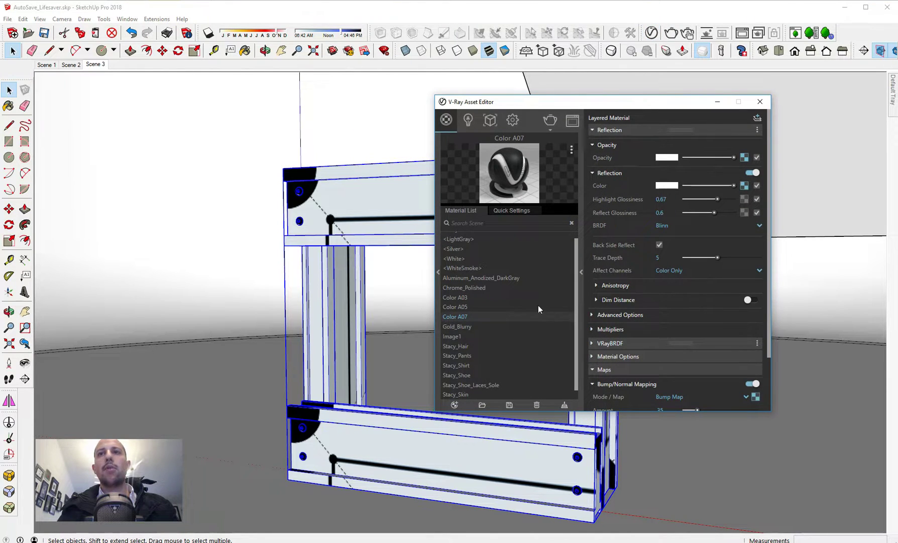
right_click(462, 315)
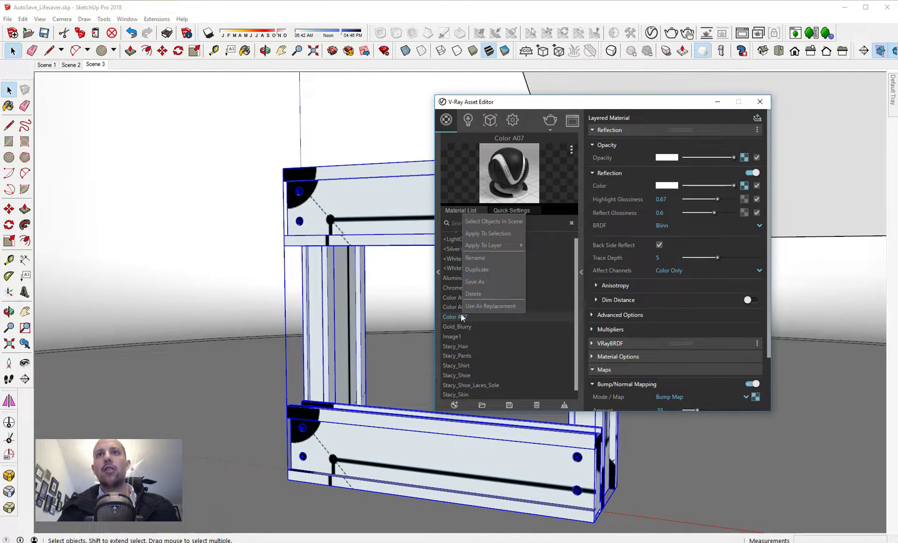
click(485, 257)
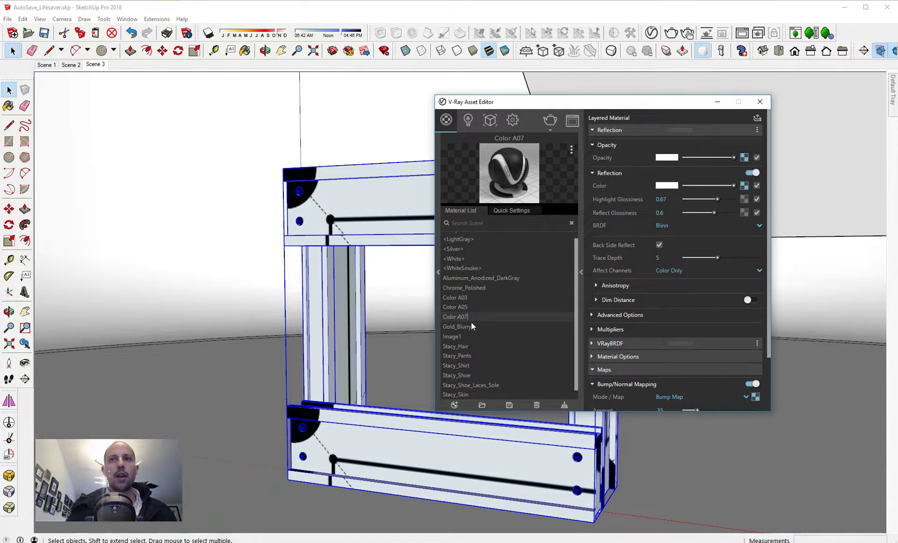
drag(473, 315, 404, 308)
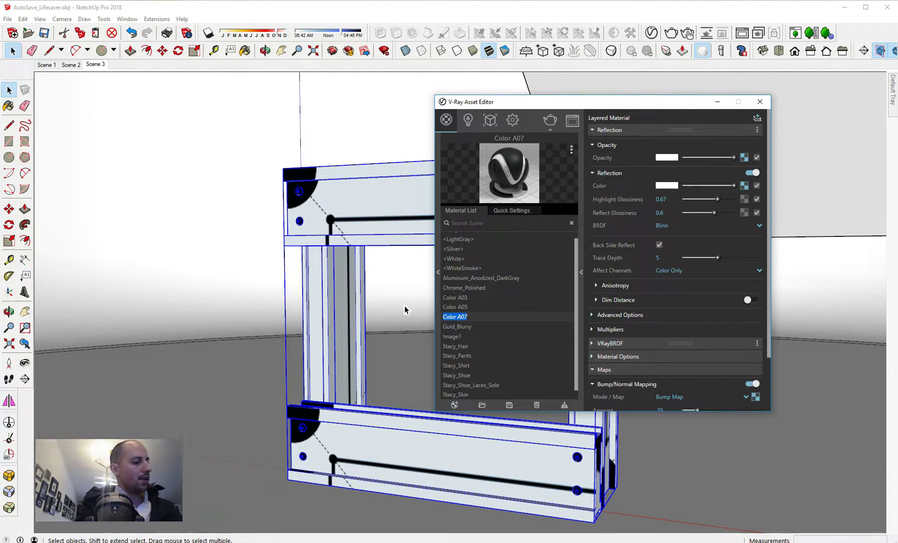
text(Re)
key(BackSpace)
key(BackSpace)
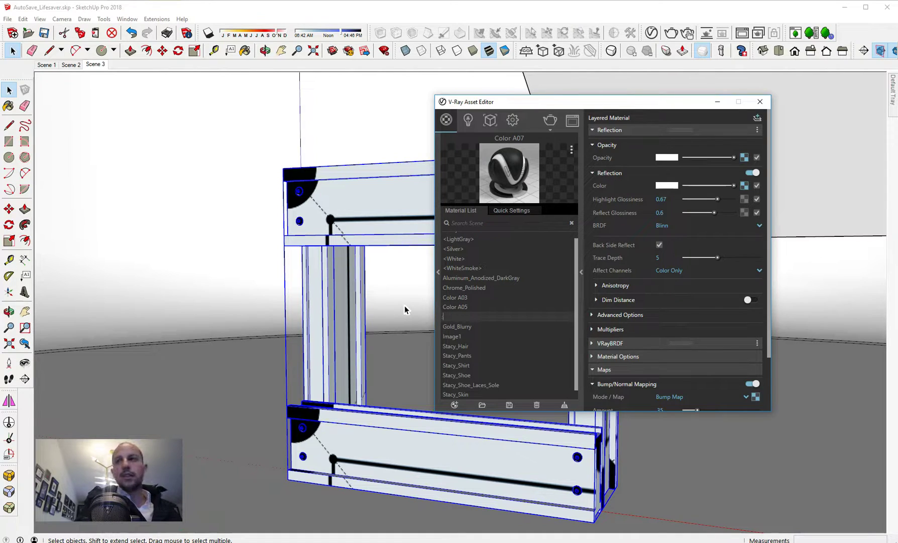
text(Bl)
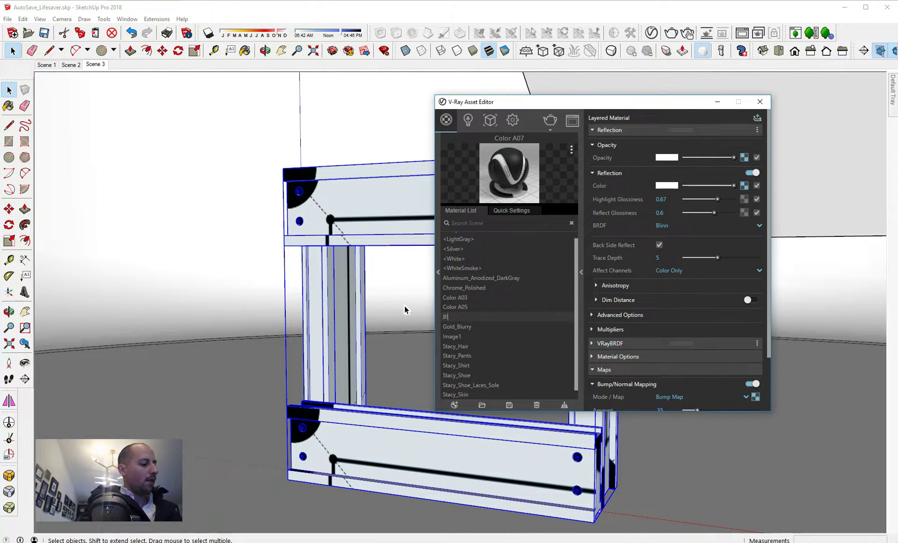
text(ack)
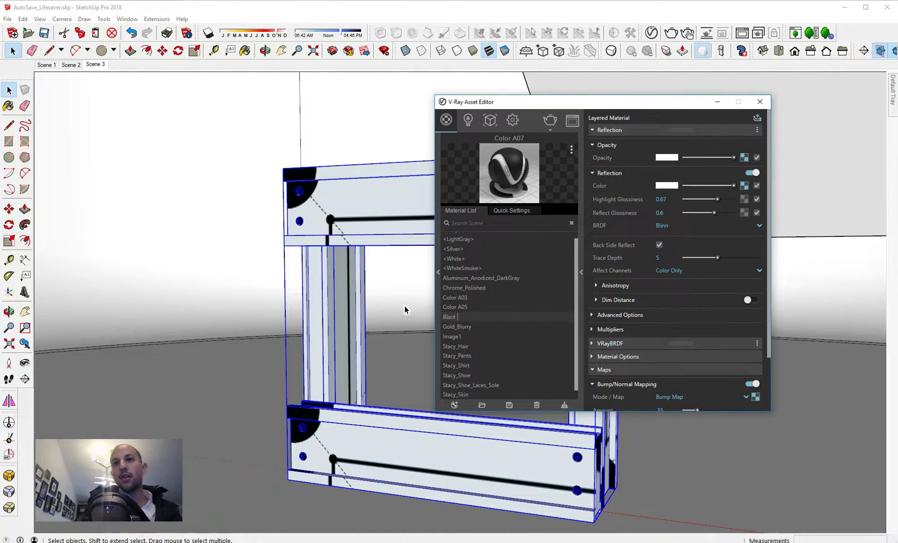
text( Rust)
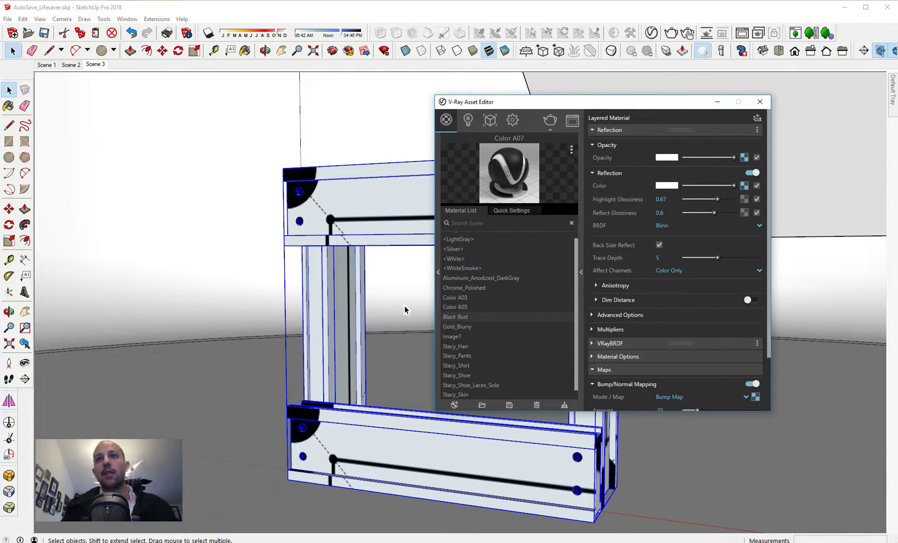
key(Return)
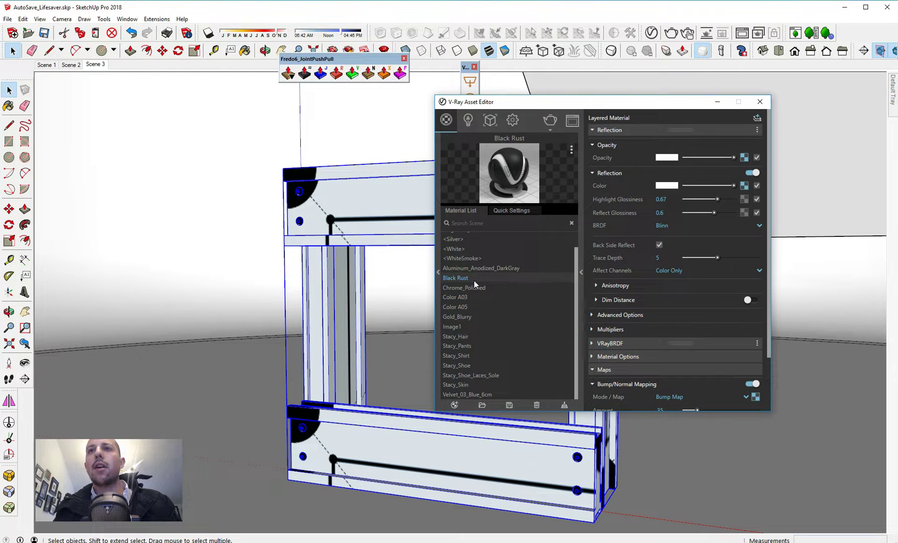
Step: Save the material as Black Rust.vrmat in a new Desktop folder named Rust, and close the V-Ray Asset Editor
click(511, 405)
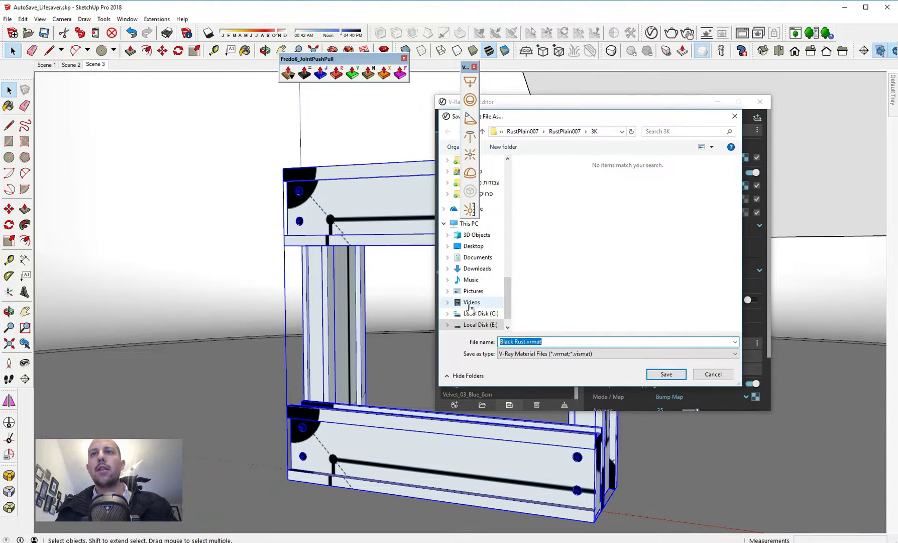
click(473, 245)
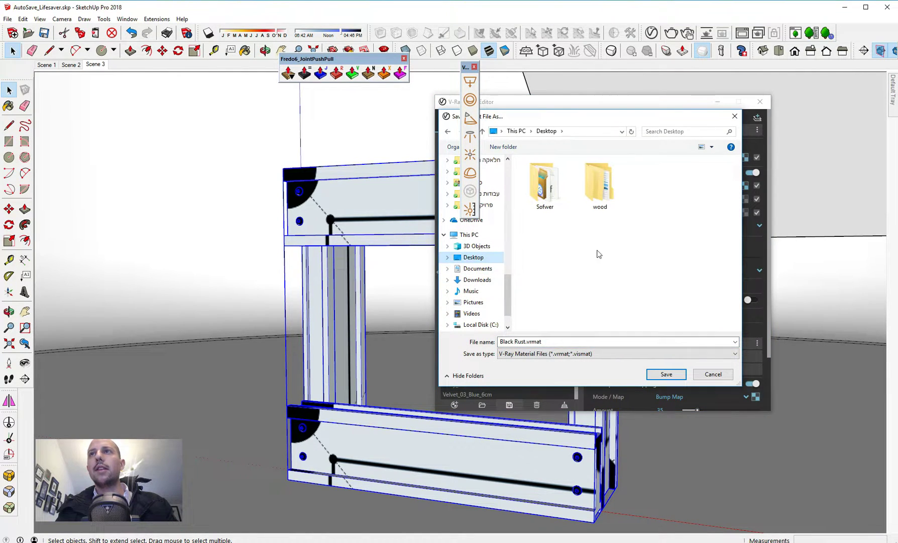
click(502, 147)
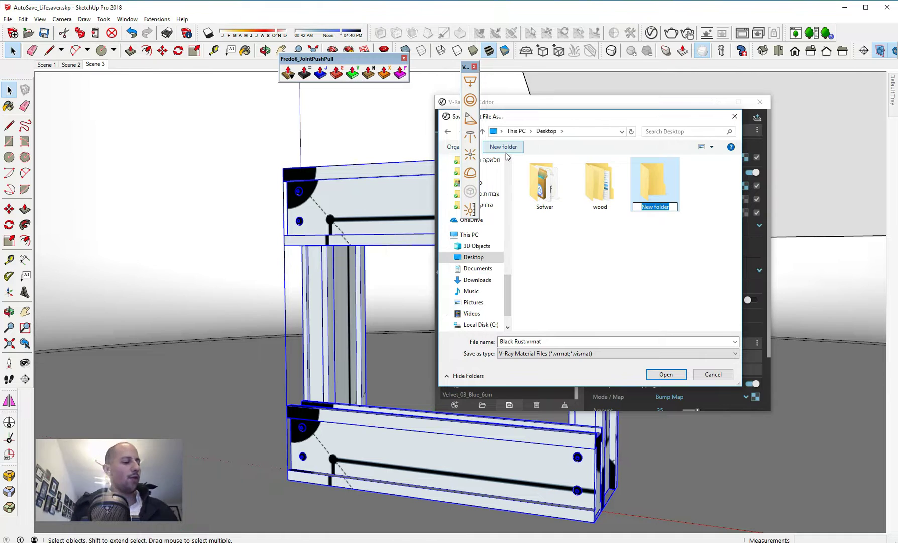
text(Ru)
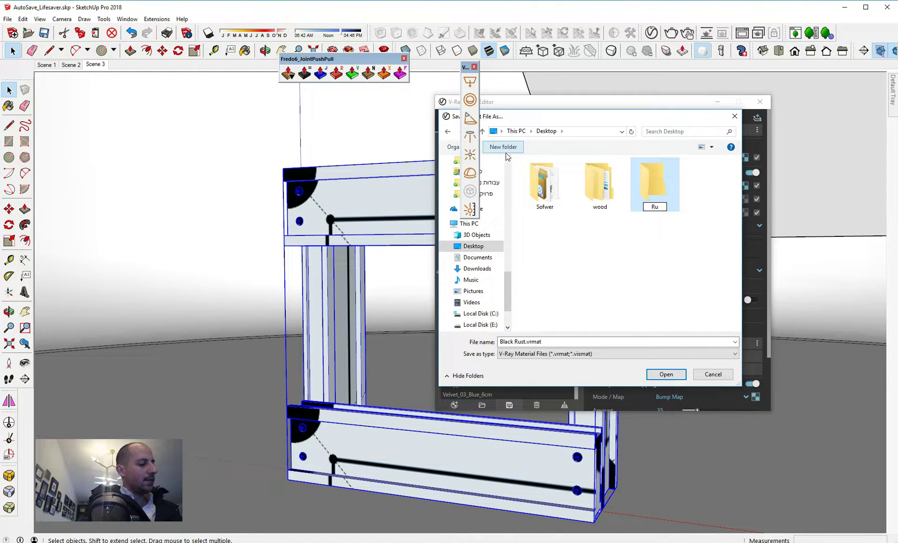
text(st)
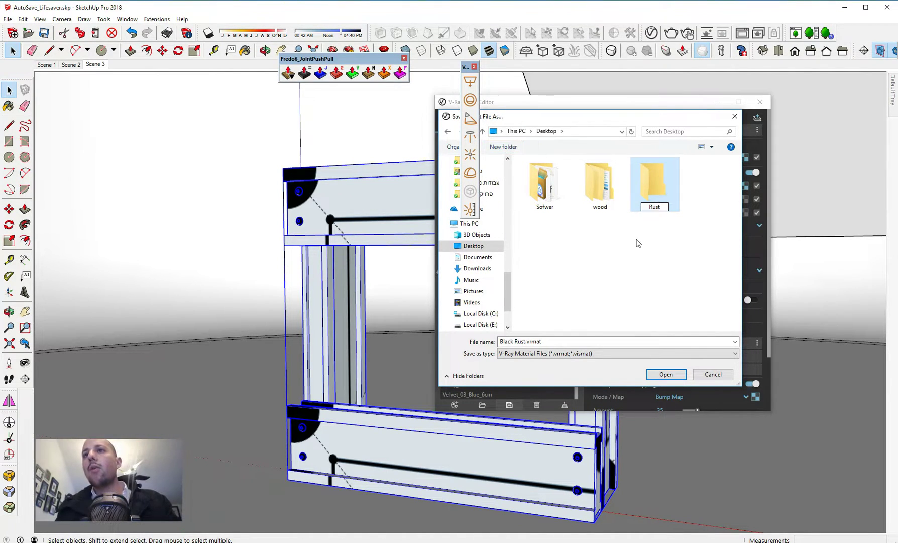
key(Return)
double_click(652, 179)
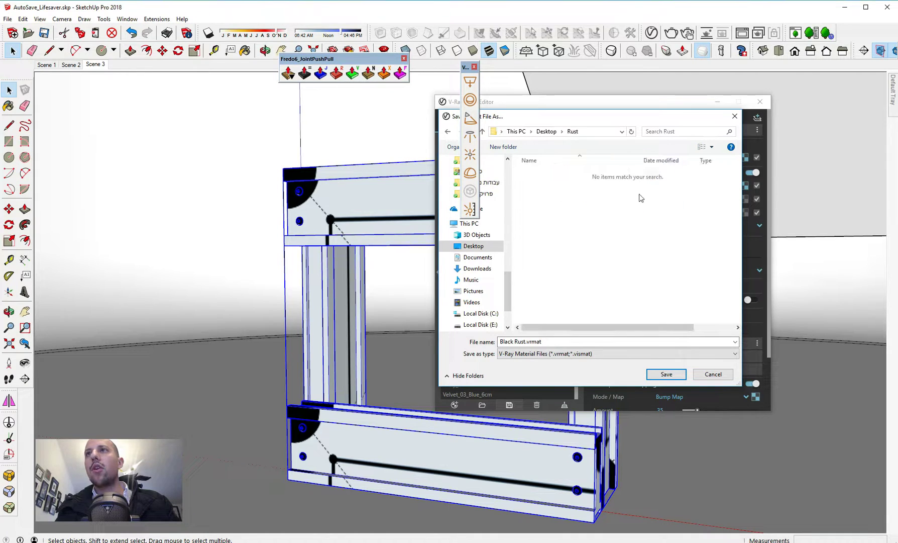
click(674, 373)
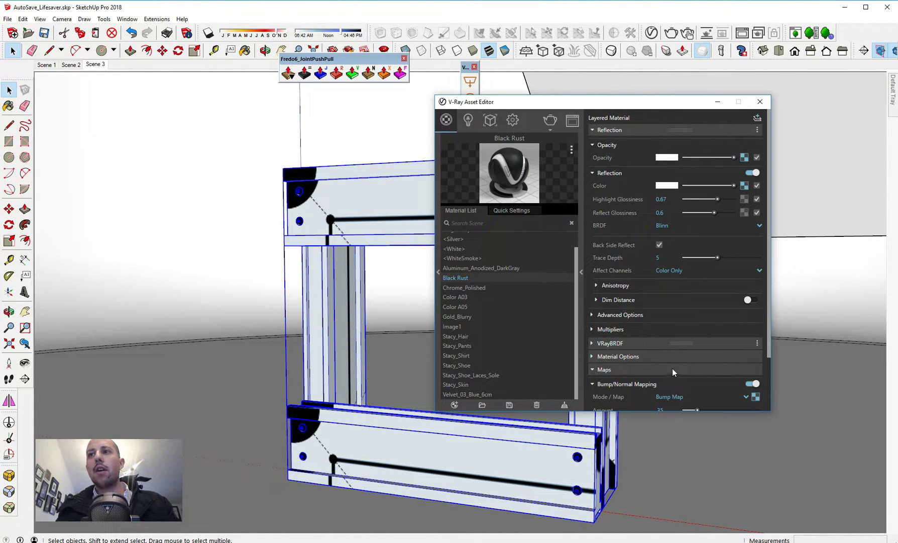
click(758, 102)
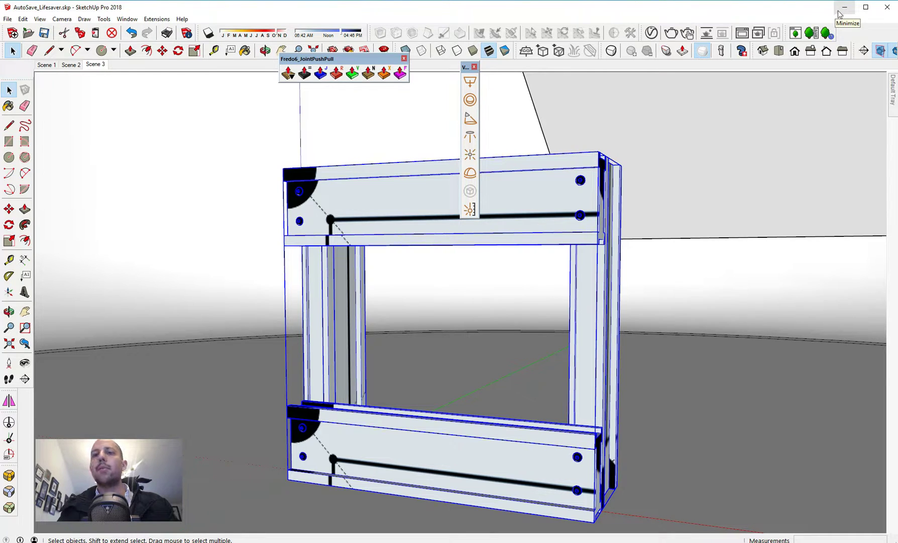
Step: Switch to File Explorer and open Local Disk (C:)
key(alt+Tab)
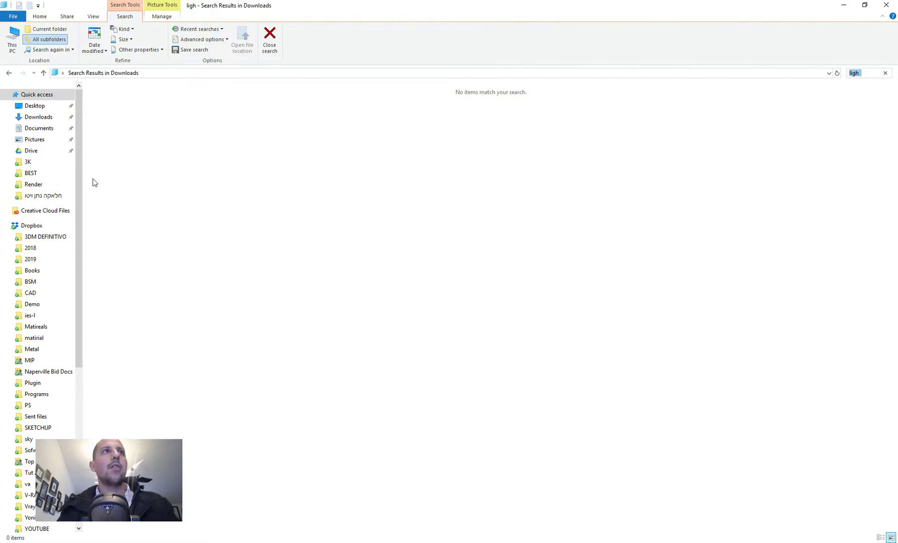
scroll(48, 248, down, 6)
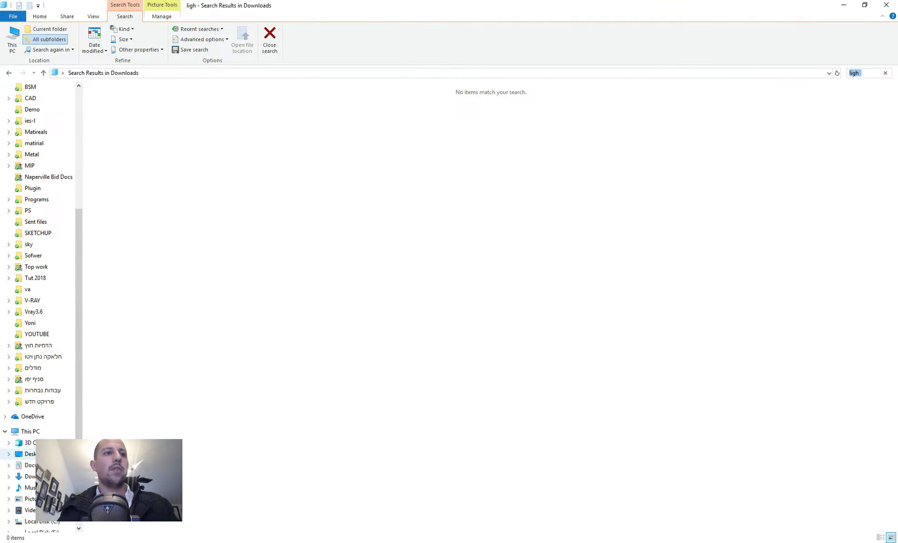
click(30, 431)
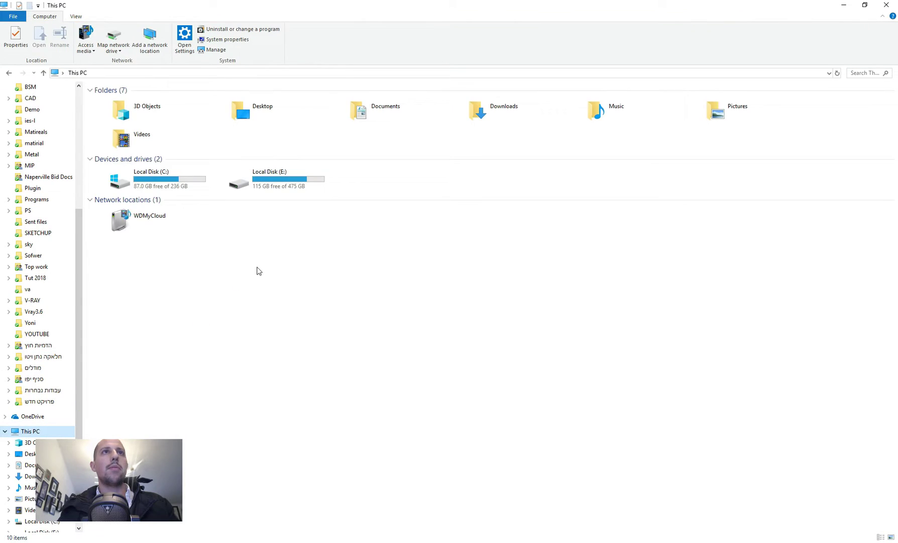
double_click(180, 177)
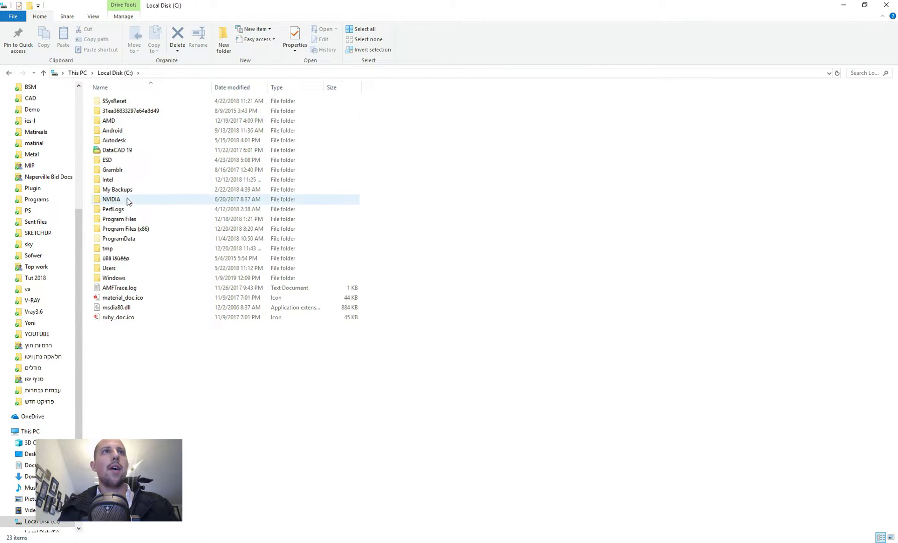
Step: Close both the Untitled and the AutoSave_Lifesaver SketchUp windows
mouse_move(262, 542)
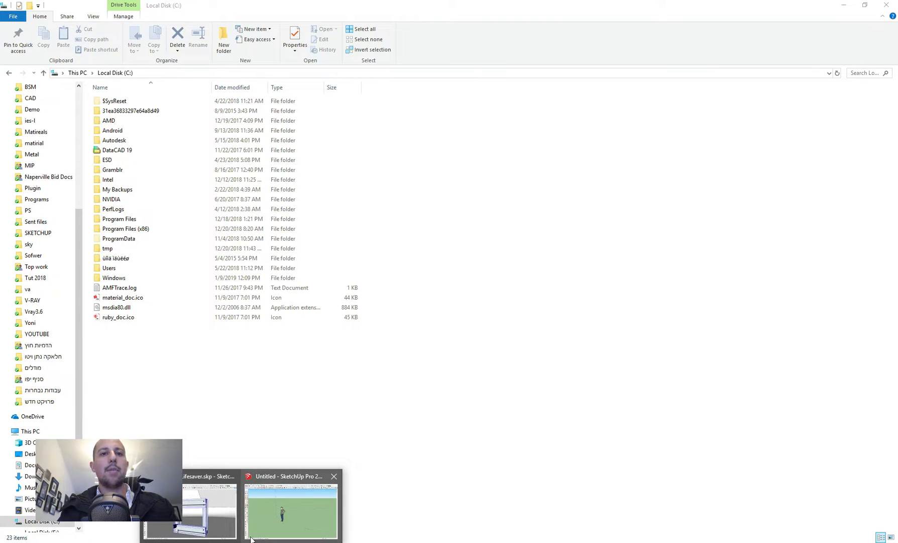
middle_click(287, 490)
click(462, 296)
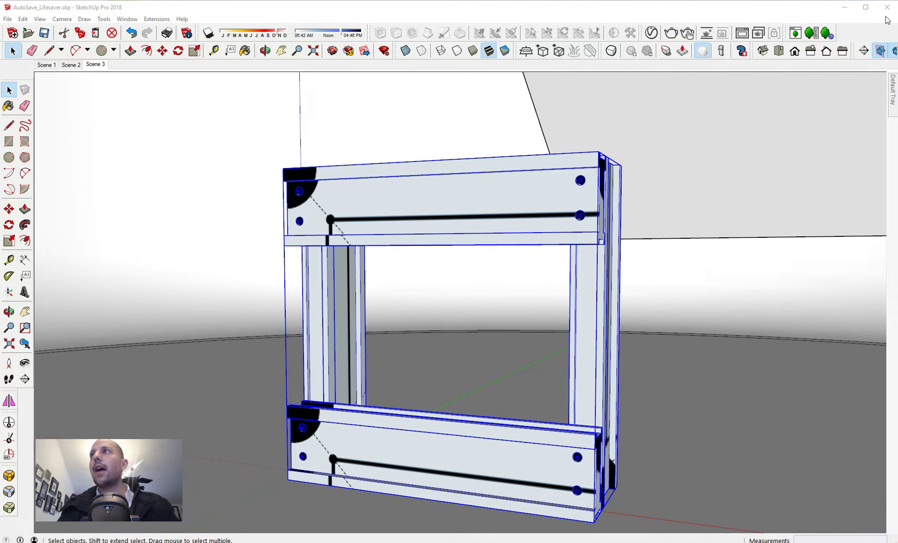
click(887, 7)
click(427, 298)
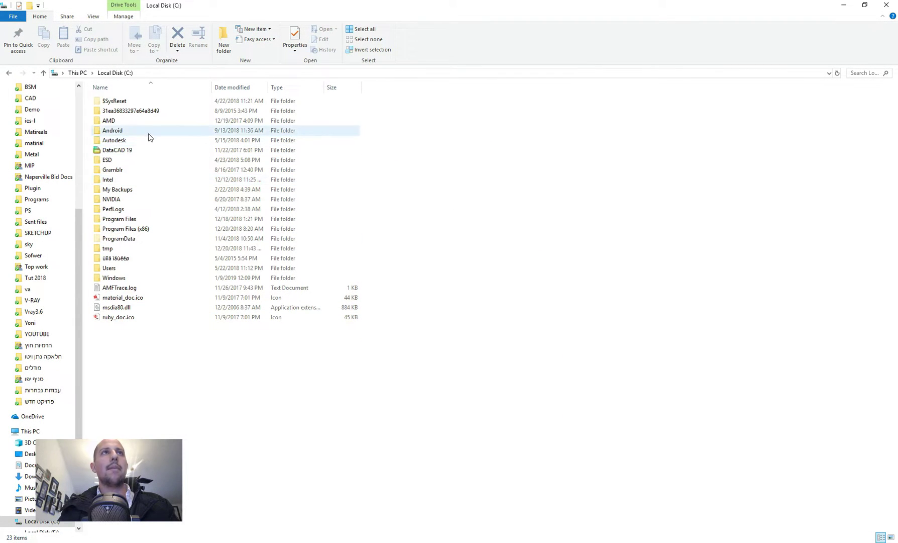
Step: Open the V-Ray Metal library folder at Program Files\Chaos Group\V-Ray\V-Ray for SketchUp\extension\materials\Metal
double_click(135, 219)
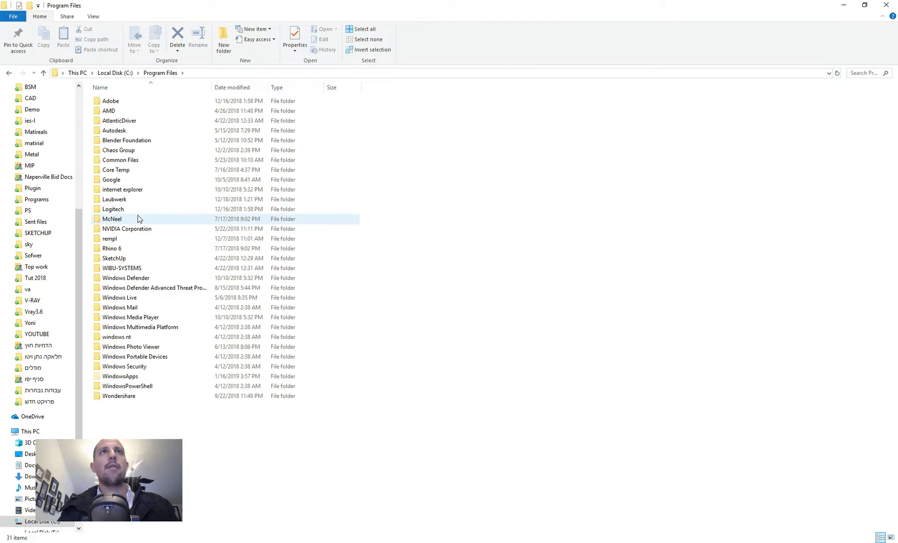
double_click(141, 151)
double_click(136, 101)
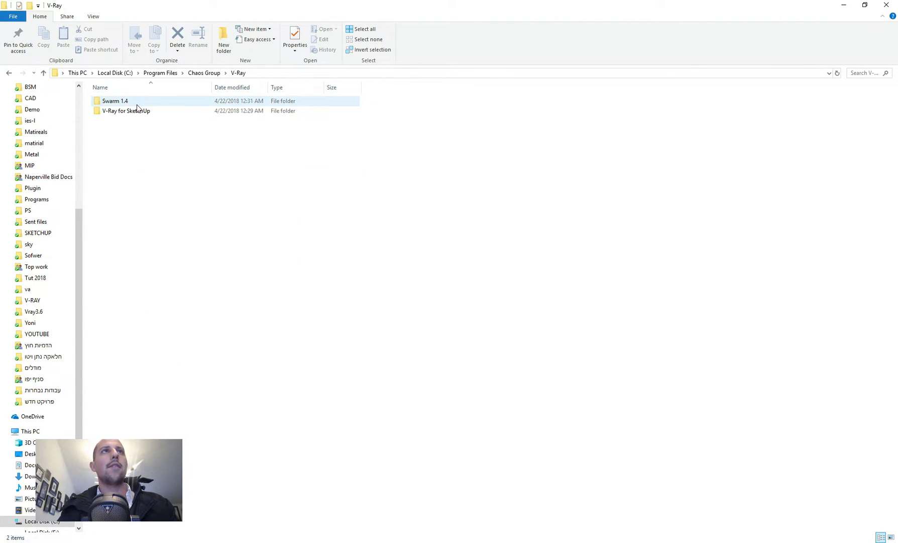
double_click(134, 112)
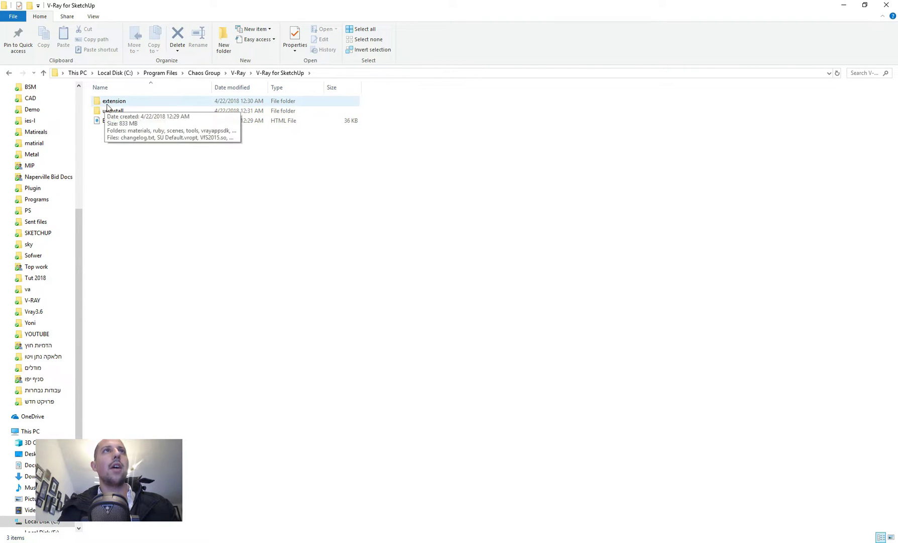
double_click(106, 104)
double_click(115, 101)
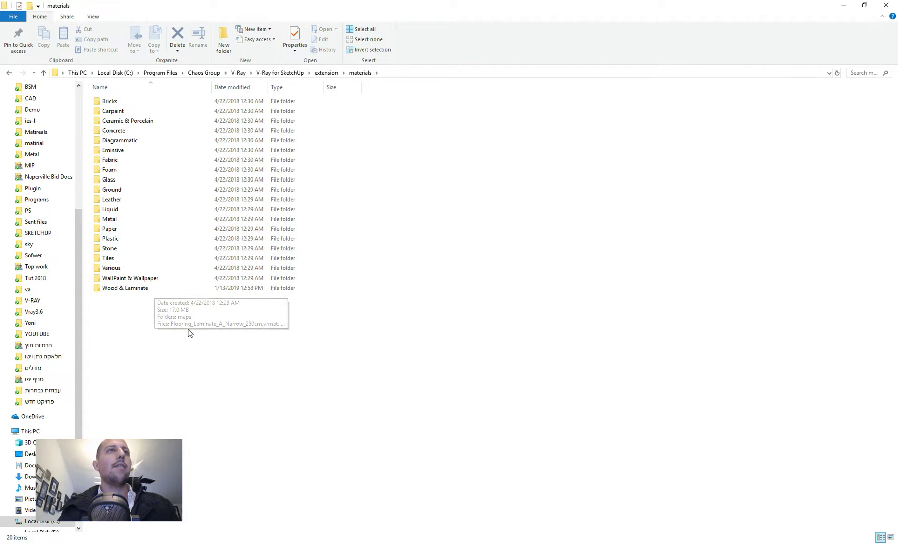
double_click(129, 218)
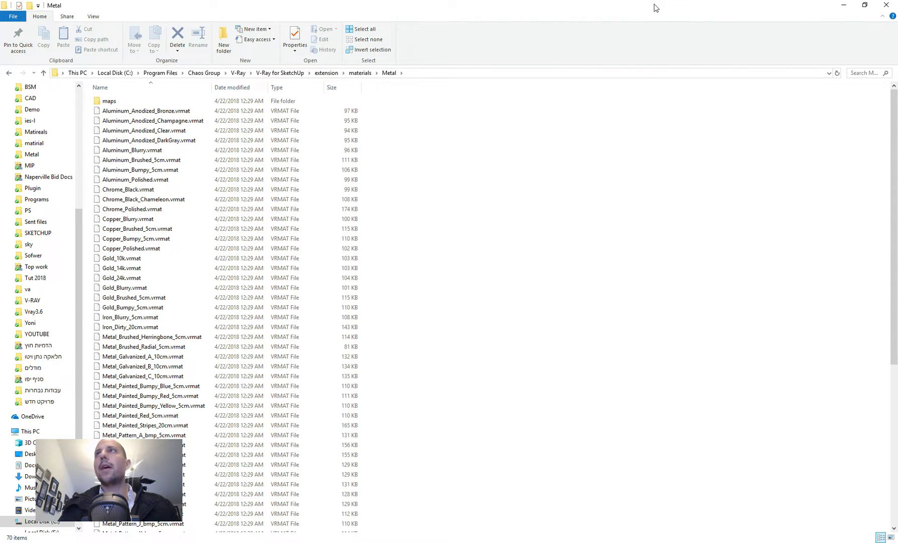
Step: Place a second File Explorer window beside the Metal folder and open the Desktop's Rust folder in it
key(super+Right)
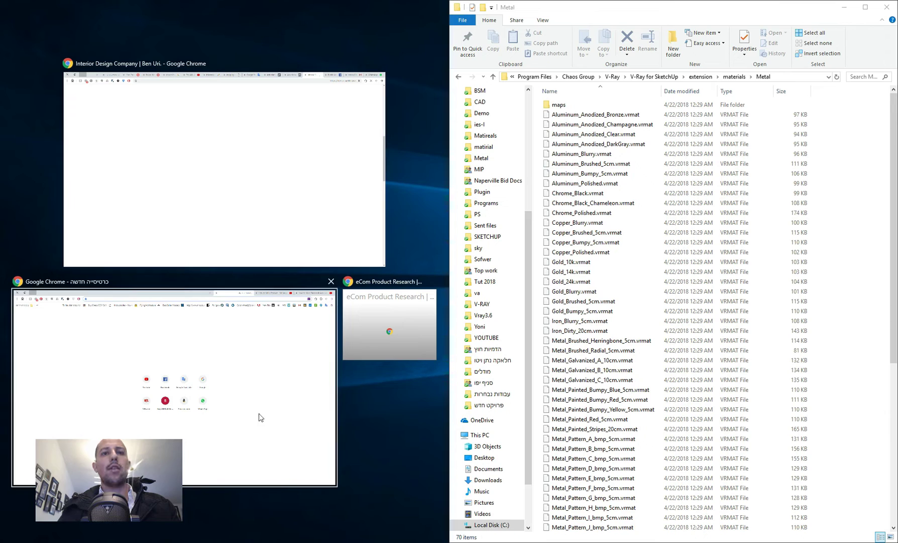
right_click(226, 537)
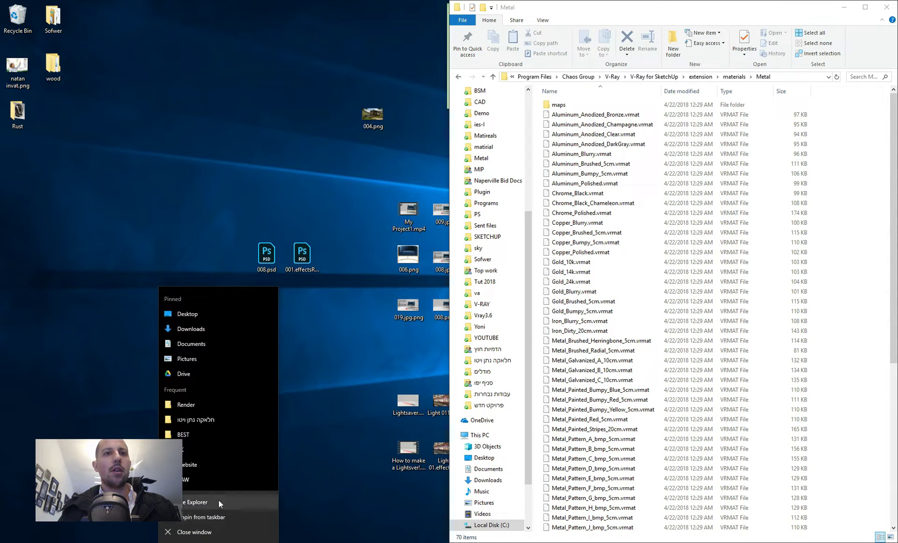
click(219, 503)
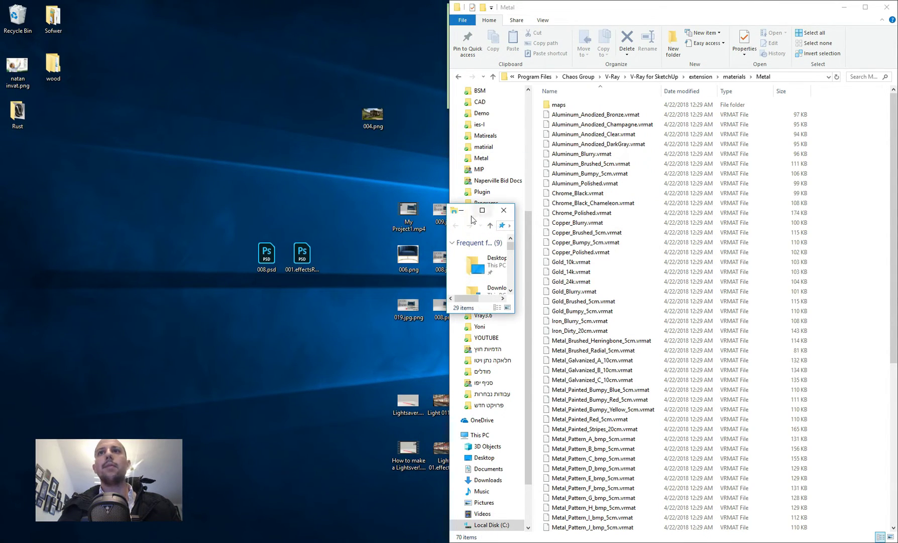
click(482, 210)
key(alt+F4)
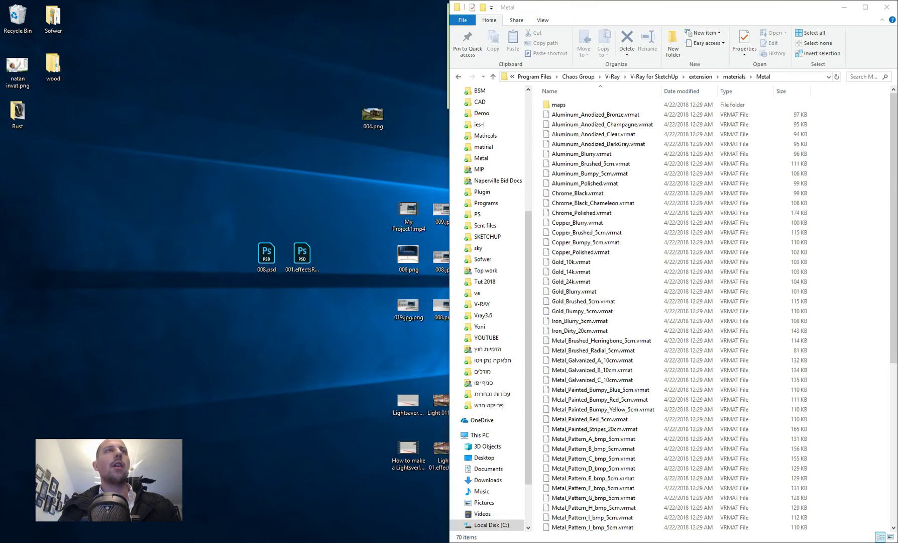
drag(2, 151, 1, 104)
click(35, 109)
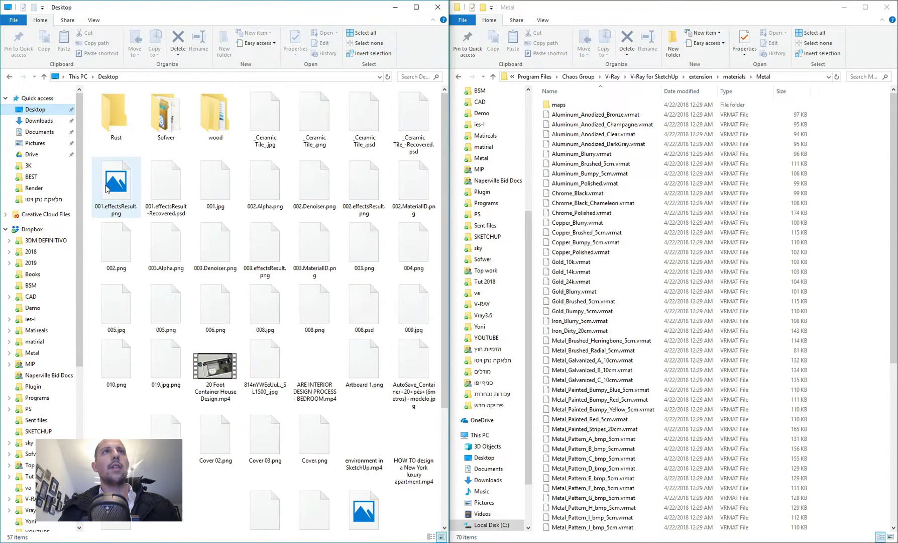
double_click(116, 116)
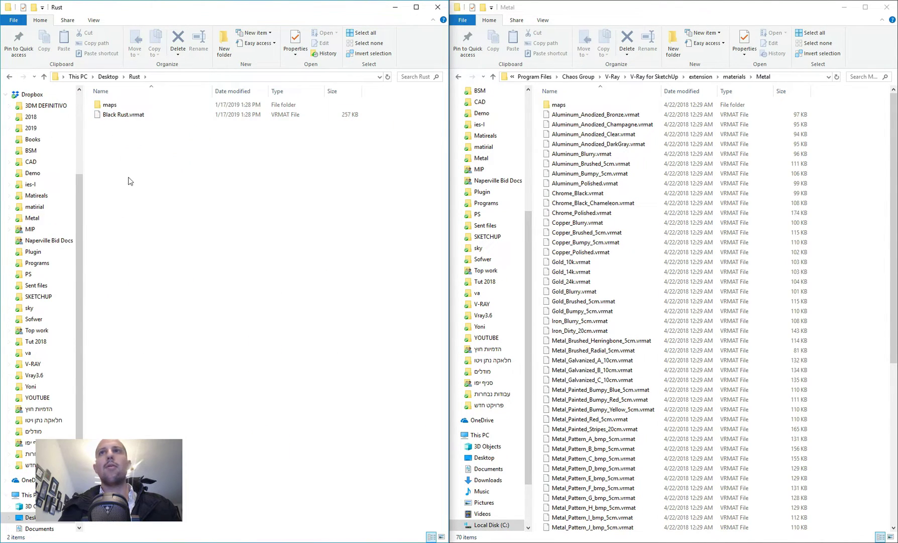
Step: Try to move Black Rust.vrmat from the Rust folder into the V-Ray Metal folder
drag(107, 116, 634, 193)
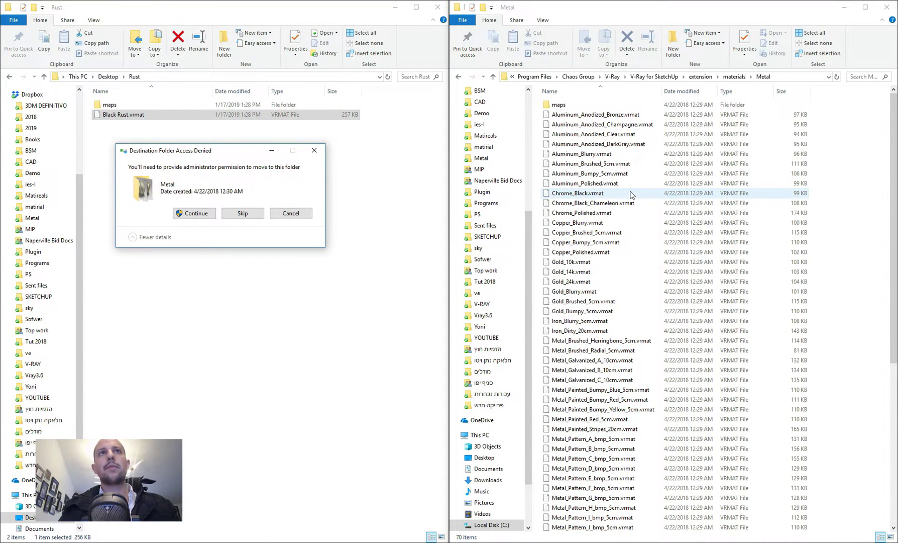
click(243, 213)
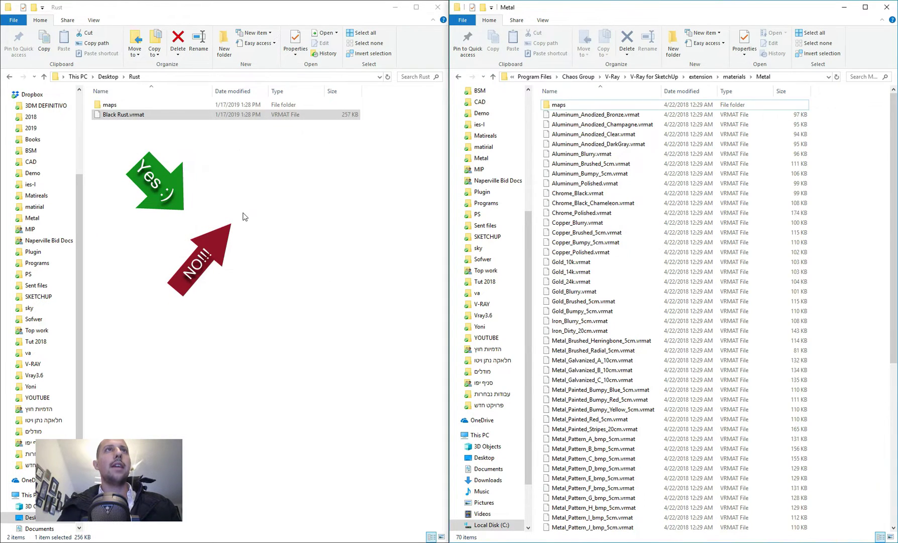
Step: Move the three RustPlain007 images from Rust\maps into the Metal library's maps folder, granting administrator permission
double_click(109, 105)
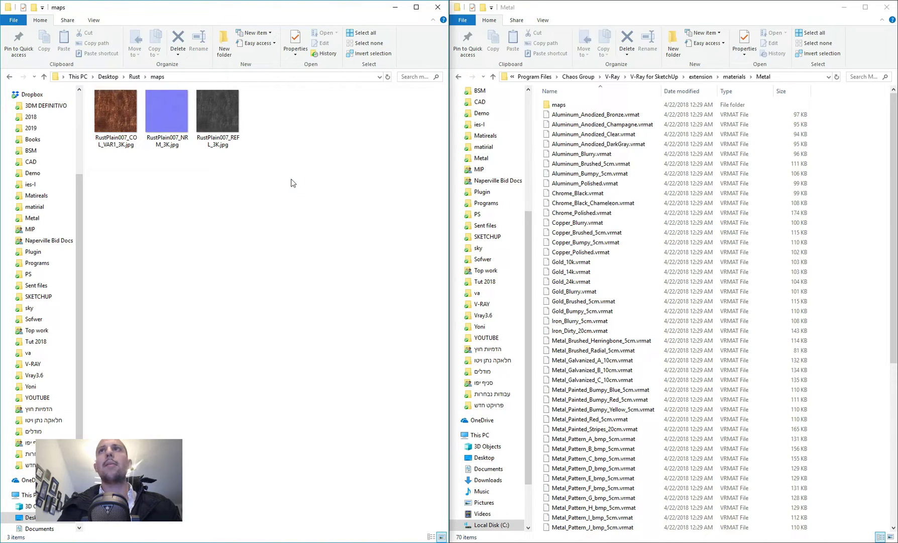
double_click(575, 104)
click(320, 213)
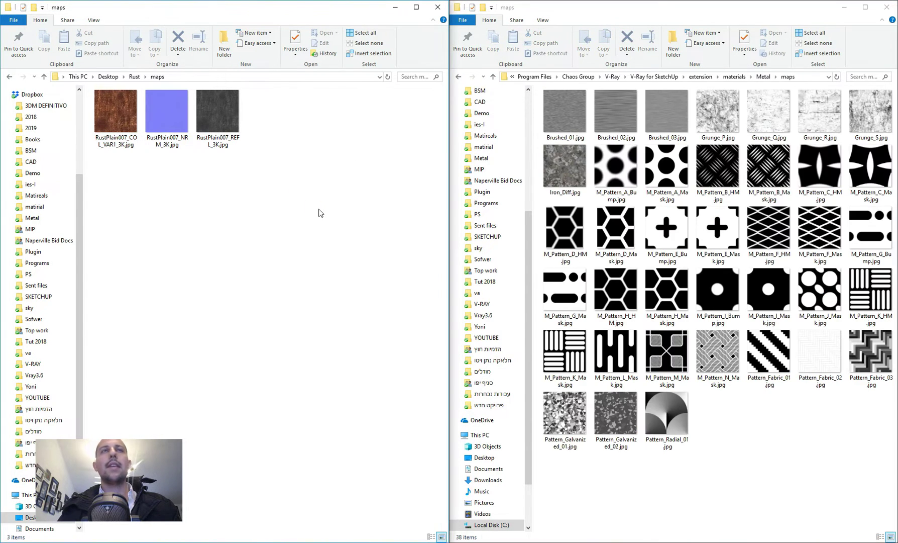
drag(320, 212, 99, 98)
drag(165, 113, 823, 487)
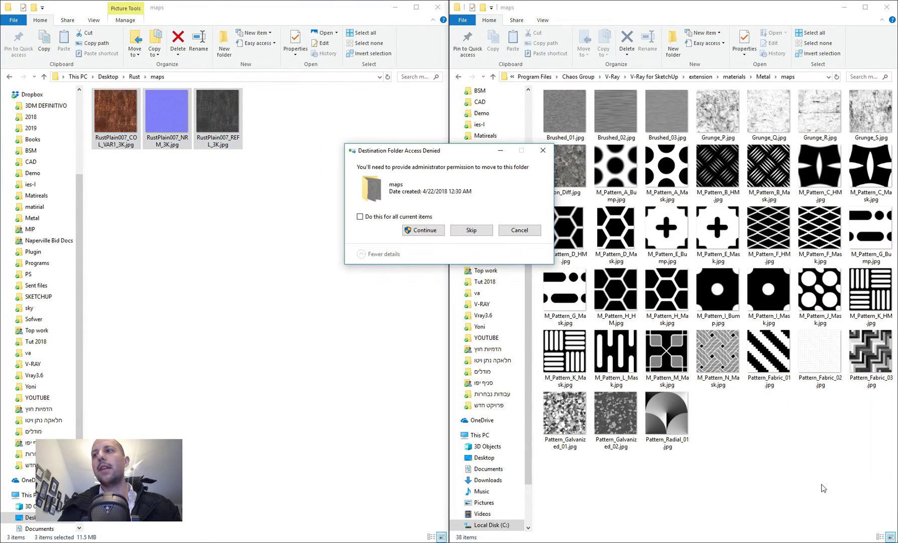
click(425, 230)
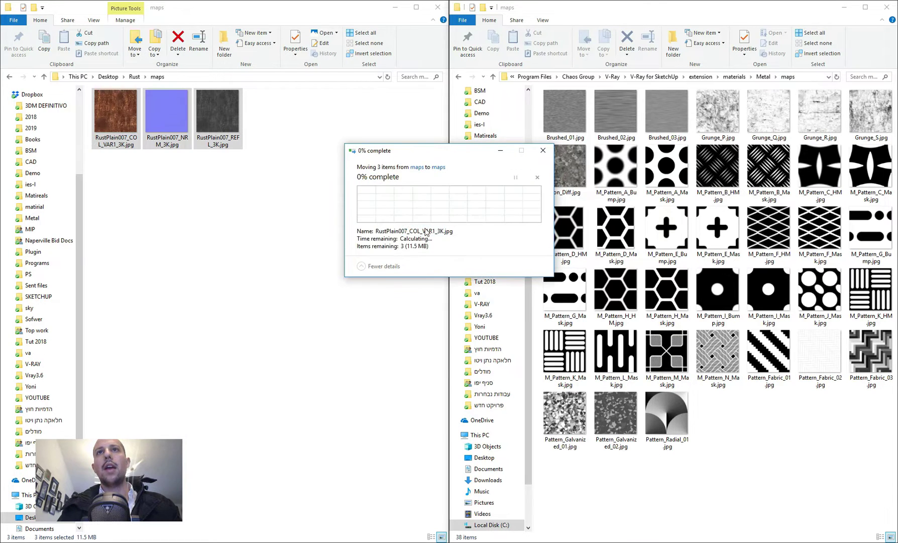
click(425, 231)
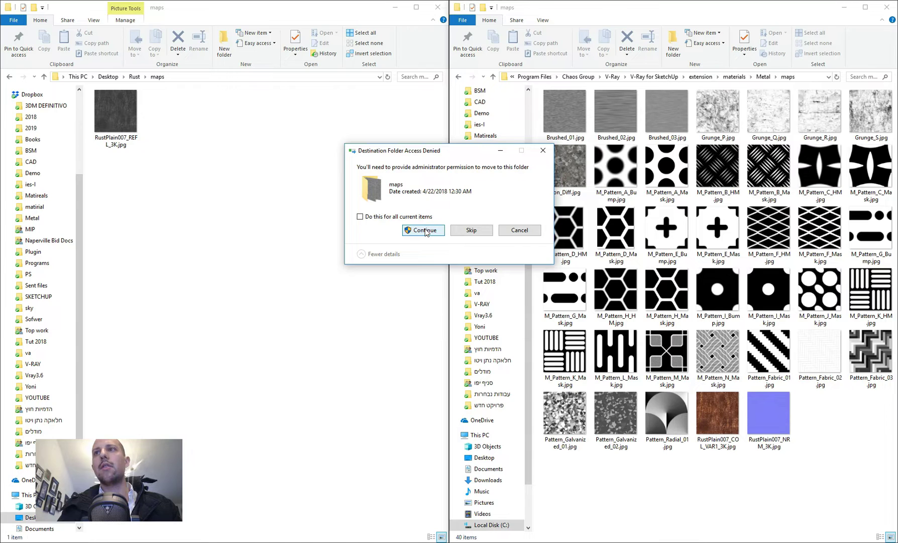
click(425, 231)
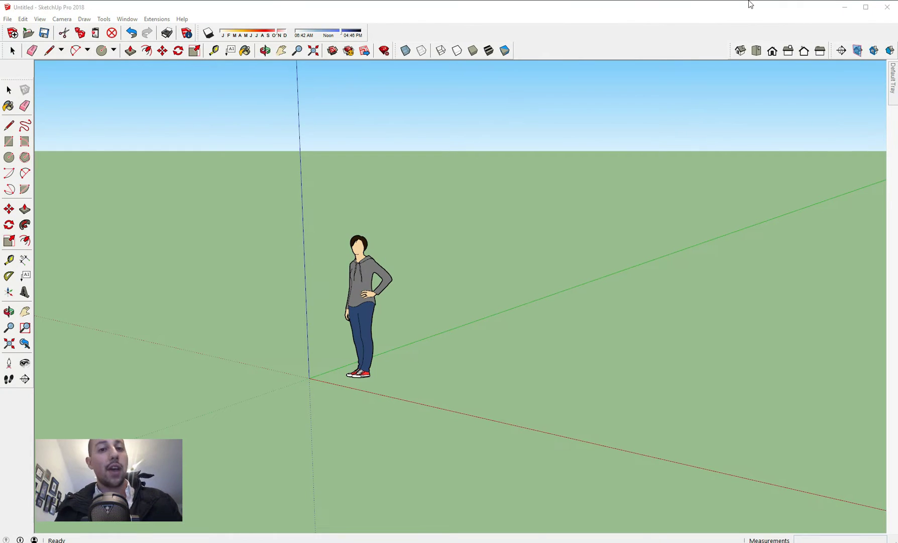
Step: Check the Metal category of the V-Ray material library in SketchUp for the Black Rust material
click(380, 235)
scroll(254, 333, down, 3)
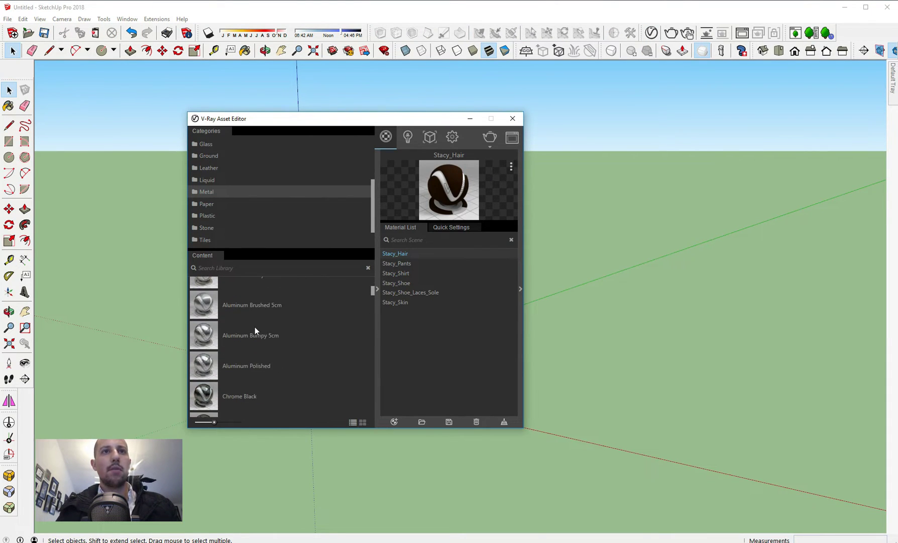
scroll(255, 330, down, 8)
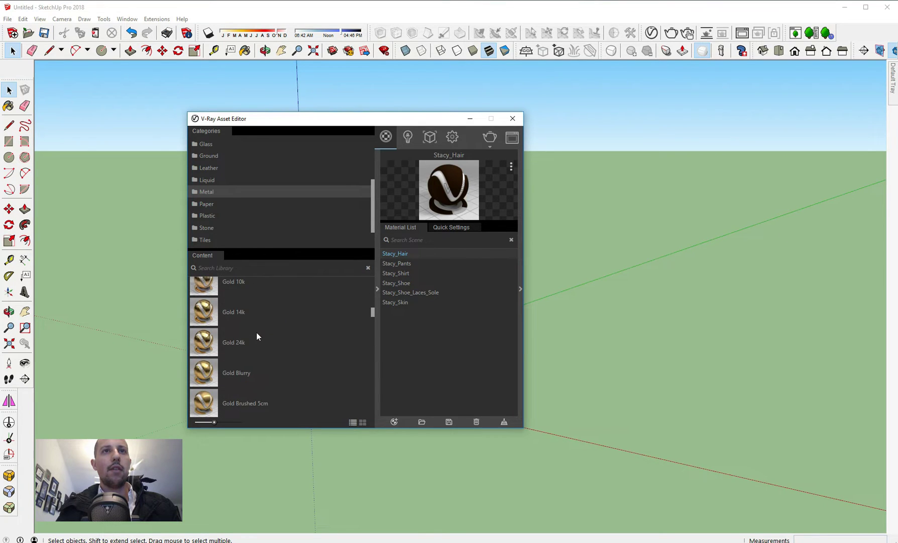
scroll(256, 332, down, 3)
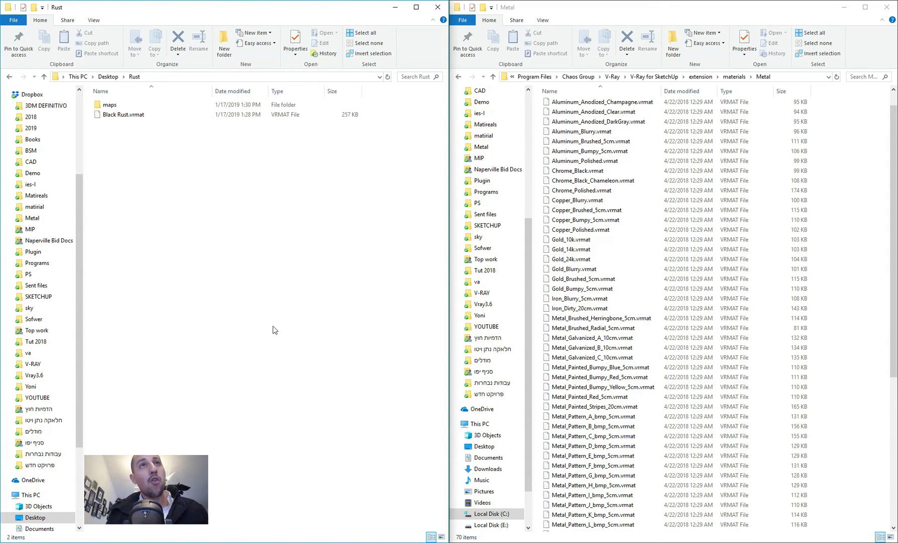
Step: Move Black Rust.vrmat from the Desktop's Rust folder into the V-Ray Metal library folder in File Explorer, granting administrator permission
drag(130, 114, 634, 217)
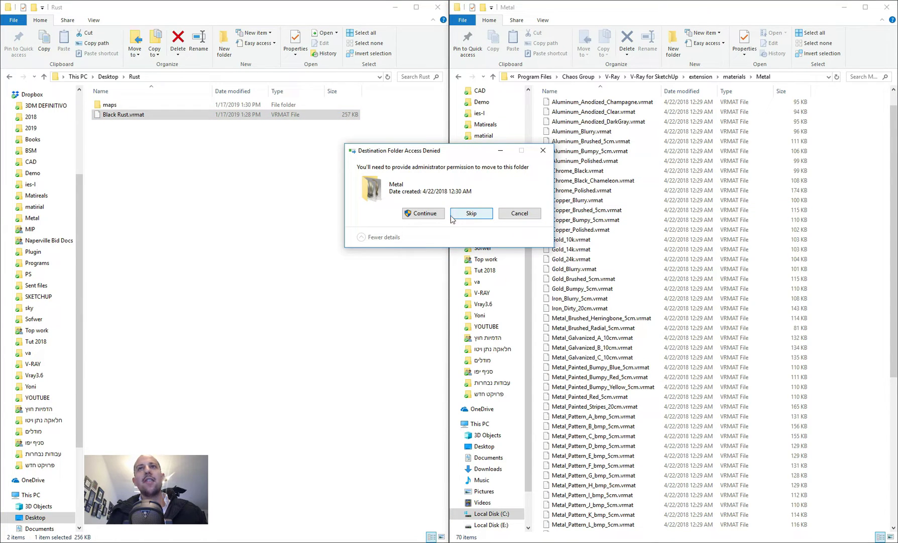
click(425, 213)
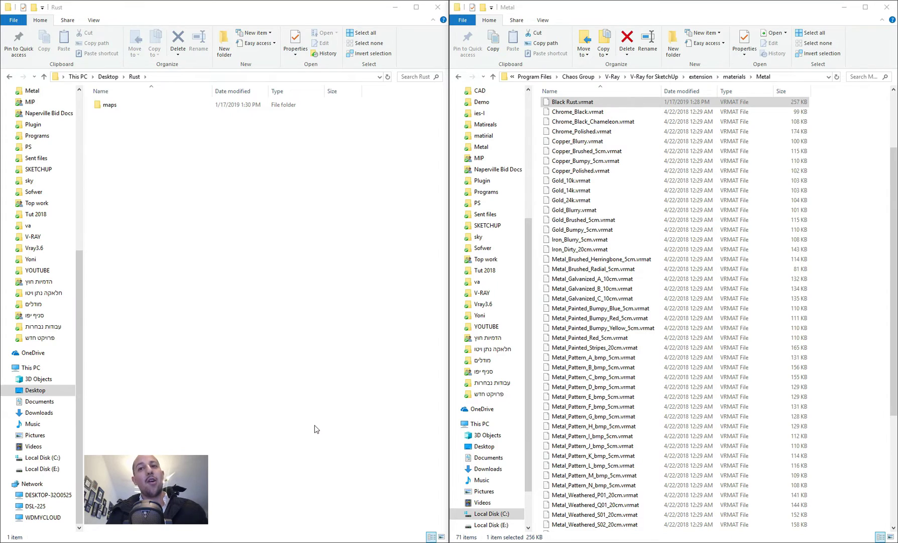
Step: Switch to SketchUp, open the V-Ray Asset Editor, and show the Metal category of its material library
key(alt+Tab)
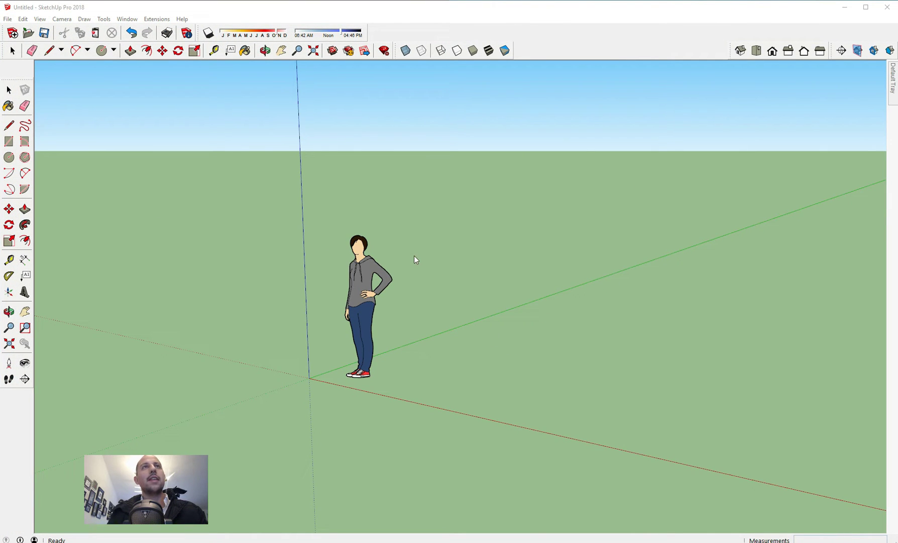
key(alt+Tab)
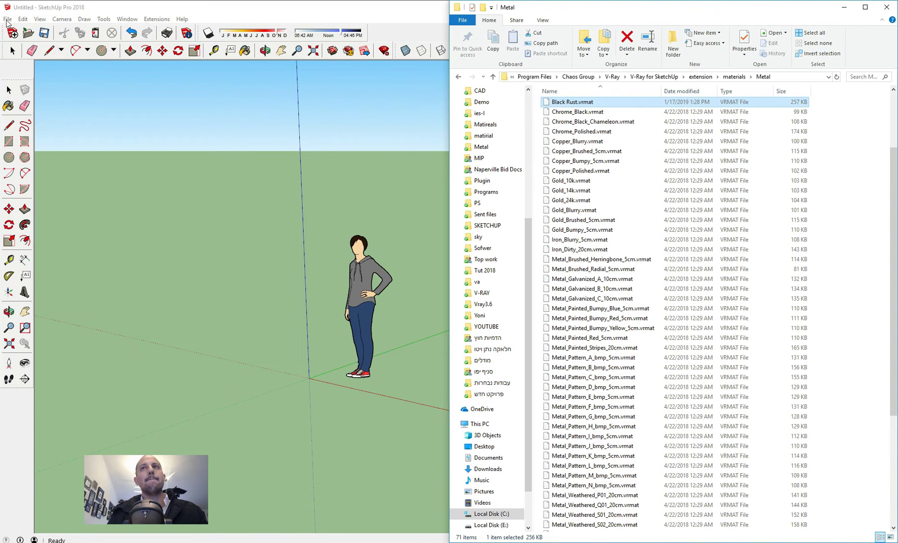
key(alt+Tab)
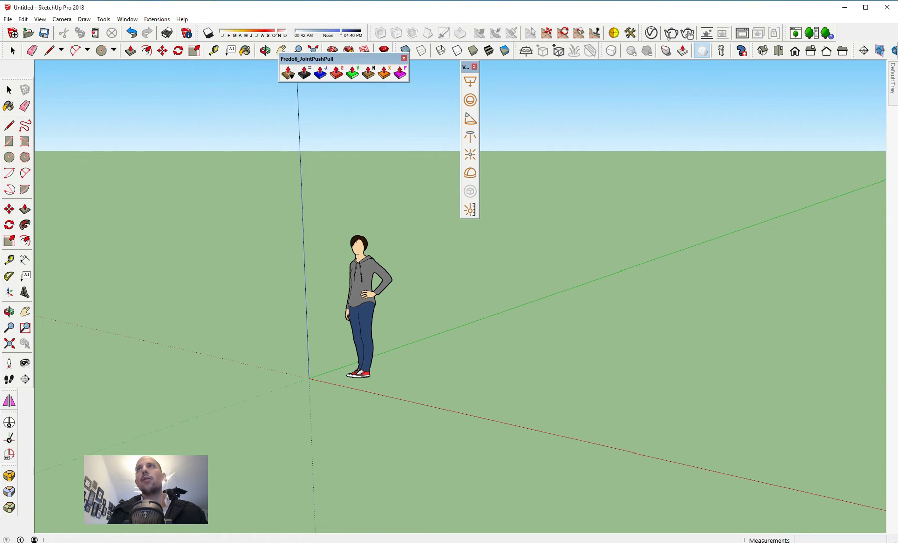
click(652, 33)
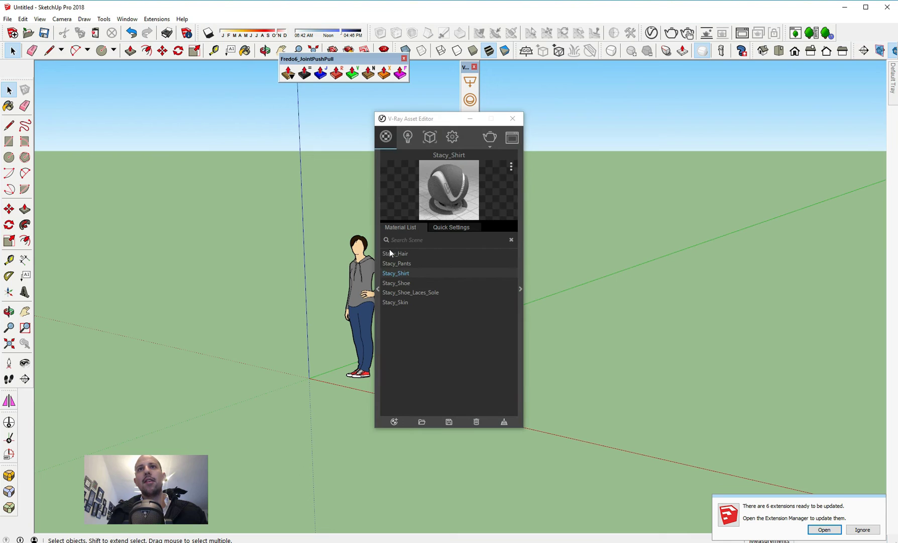
click(375, 251)
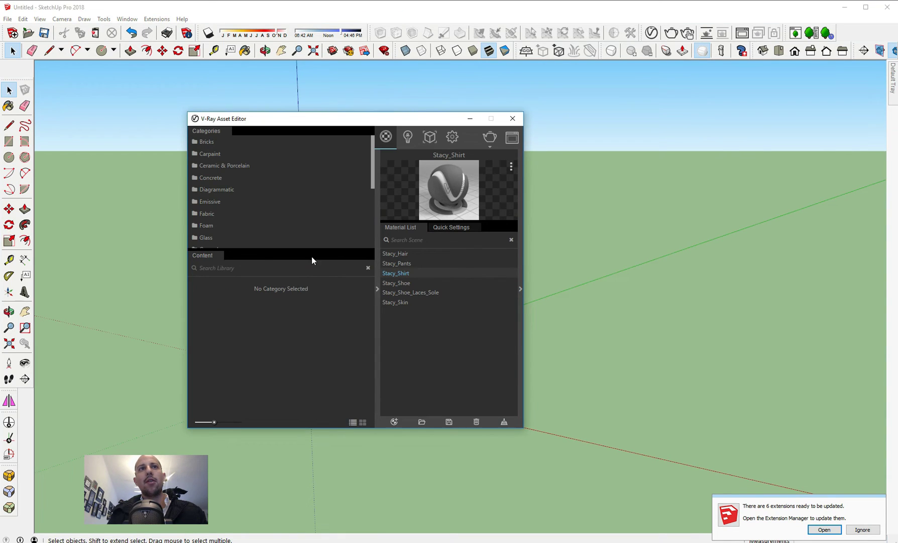
scroll(217, 211, down, 3)
click(212, 202)
click(211, 194)
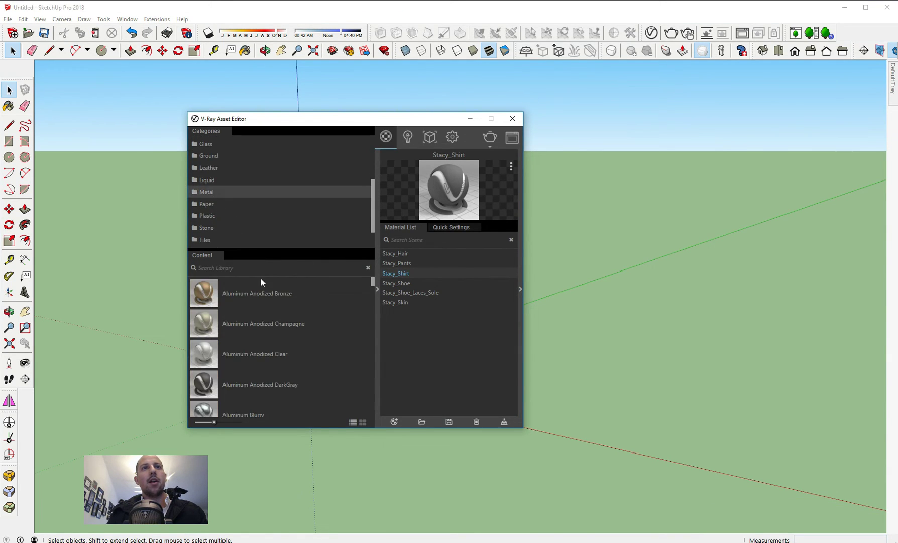
Step: Add the Black Rust material from the Metal library to the scene's material list
scroll(256, 302, down, 3)
scroll(253, 321, down, 3)
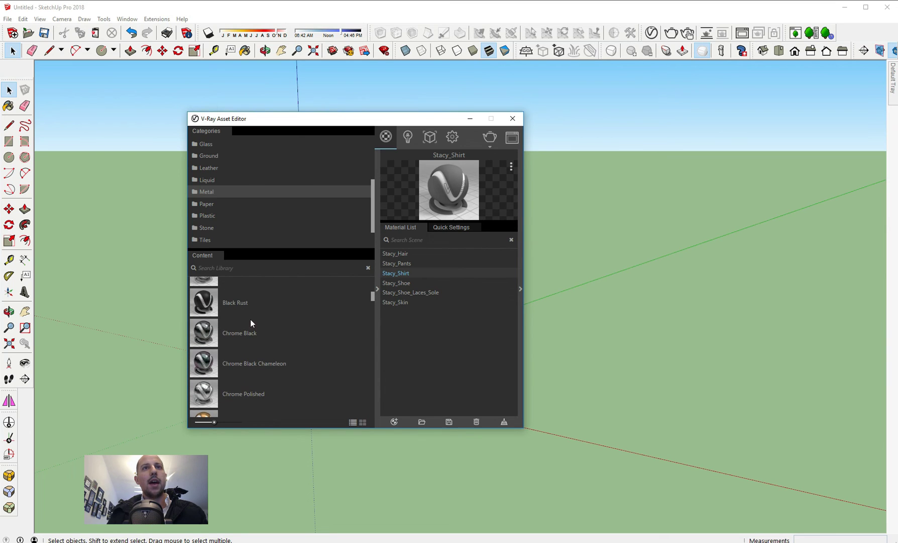
drag(203, 302, 453, 330)
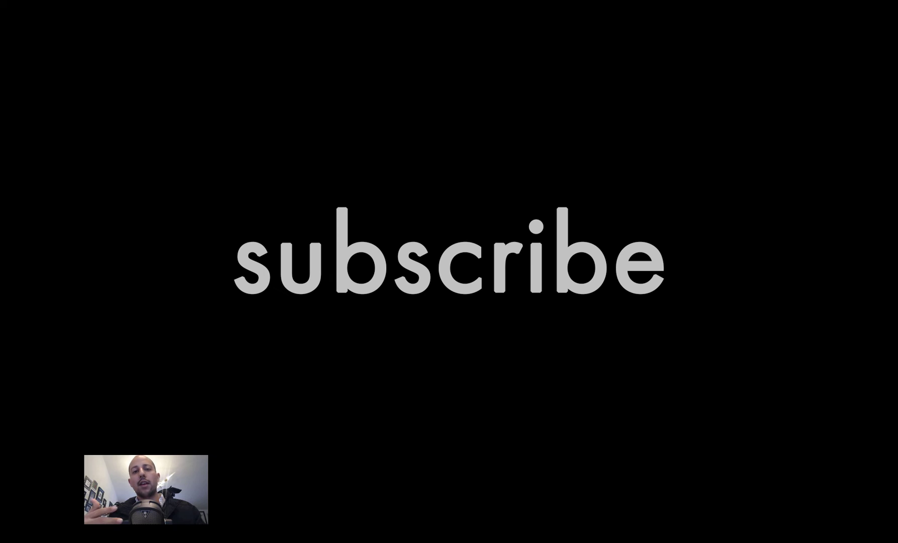